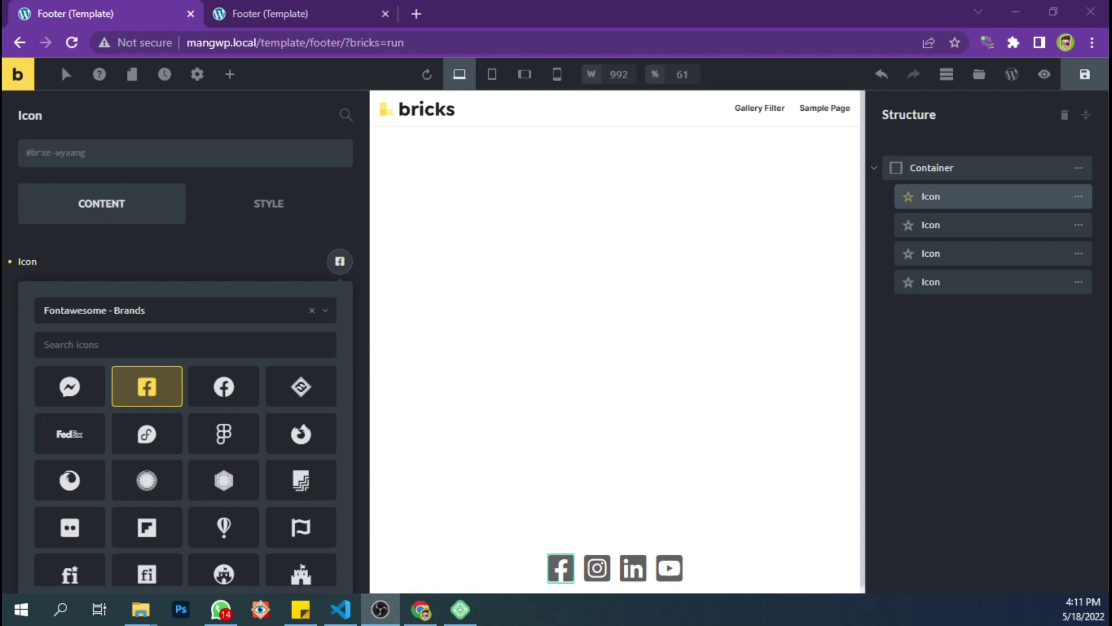
Step: Check the Fontawesome - Brands library set for the first footer icon and save the template
{"action": "left_click", "coordinate": [1011, 385]}
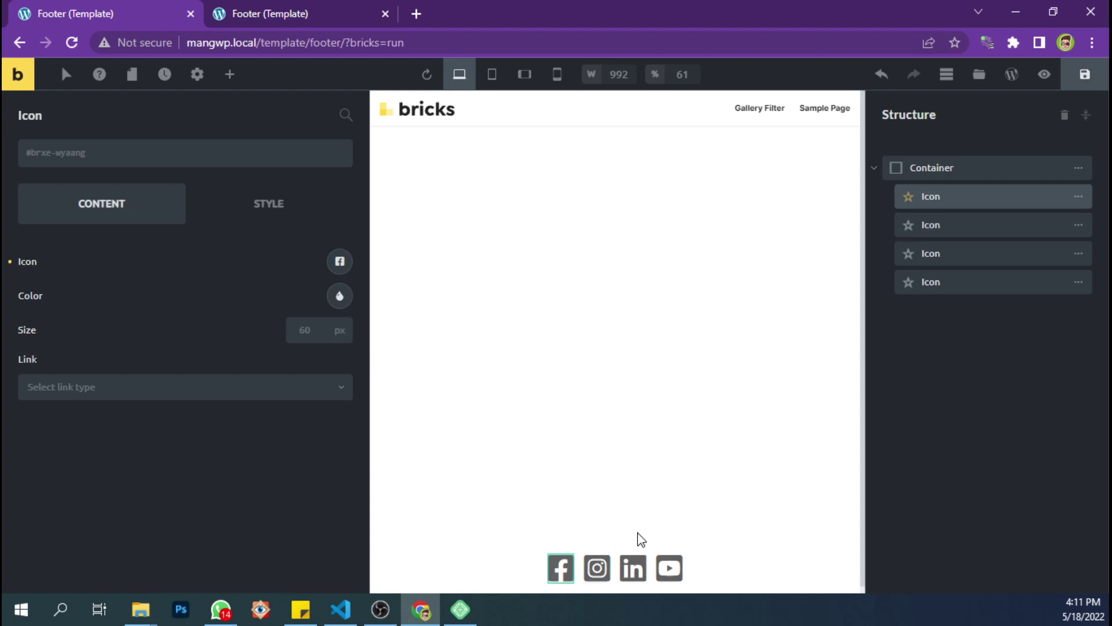
{"action": "left_click", "coordinate": [348, 264]}
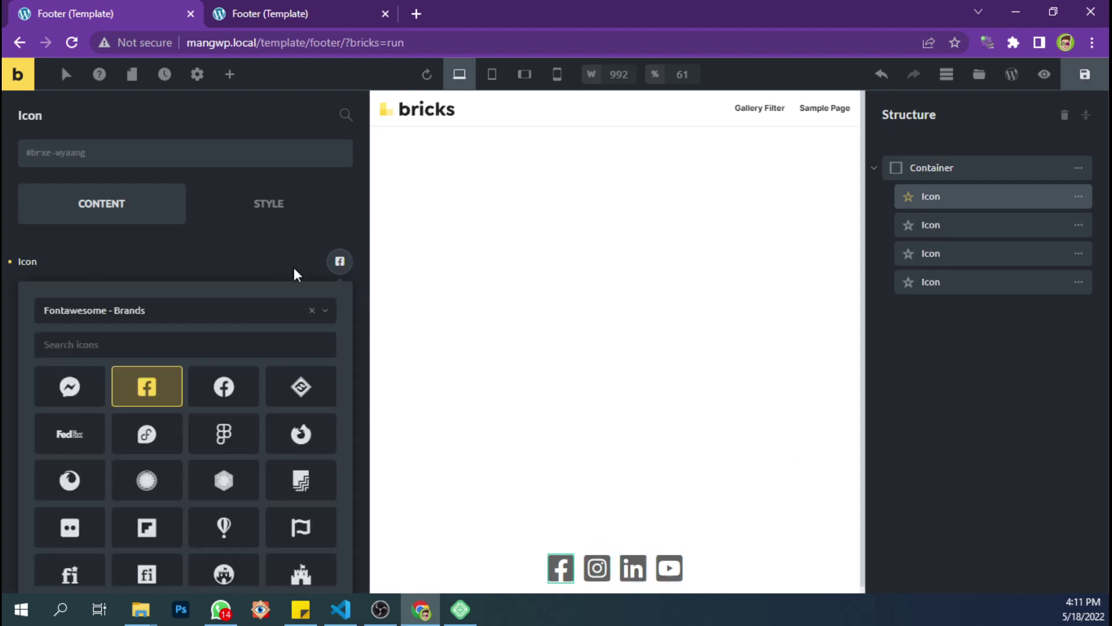
{"action": "left_click", "coordinate": [193, 315]}
{"action": "left_click", "coordinate": [194, 316]}
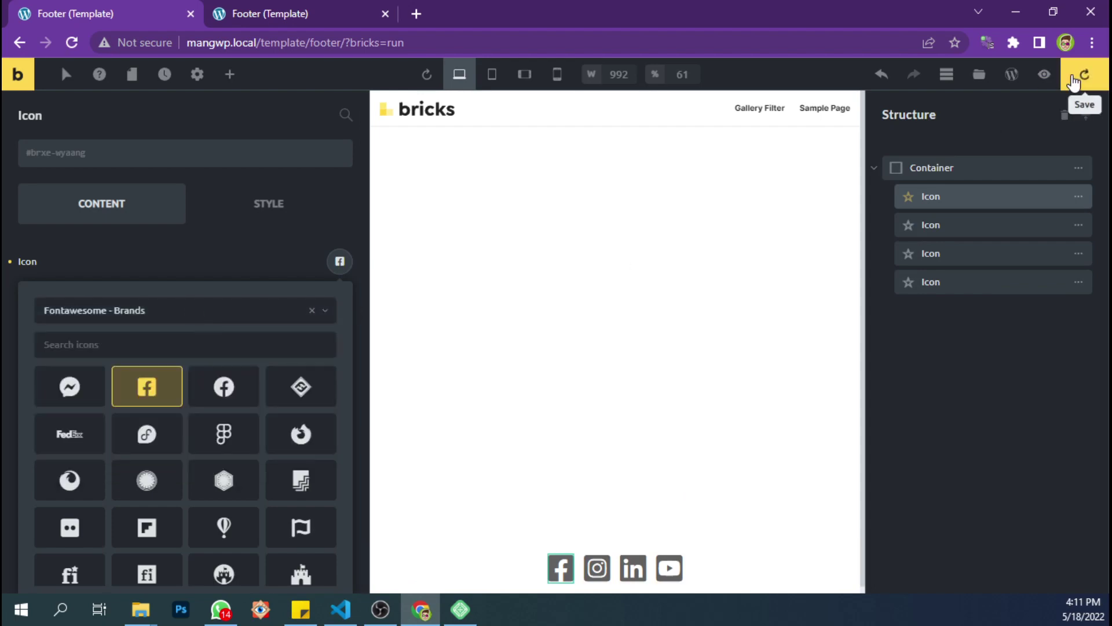
{"action": "left_click", "coordinate": [1084, 75]}
Step: Reload the live footer page and sort its network requests by size, largest first
{"action": "left_click", "coordinate": [299, 12]}
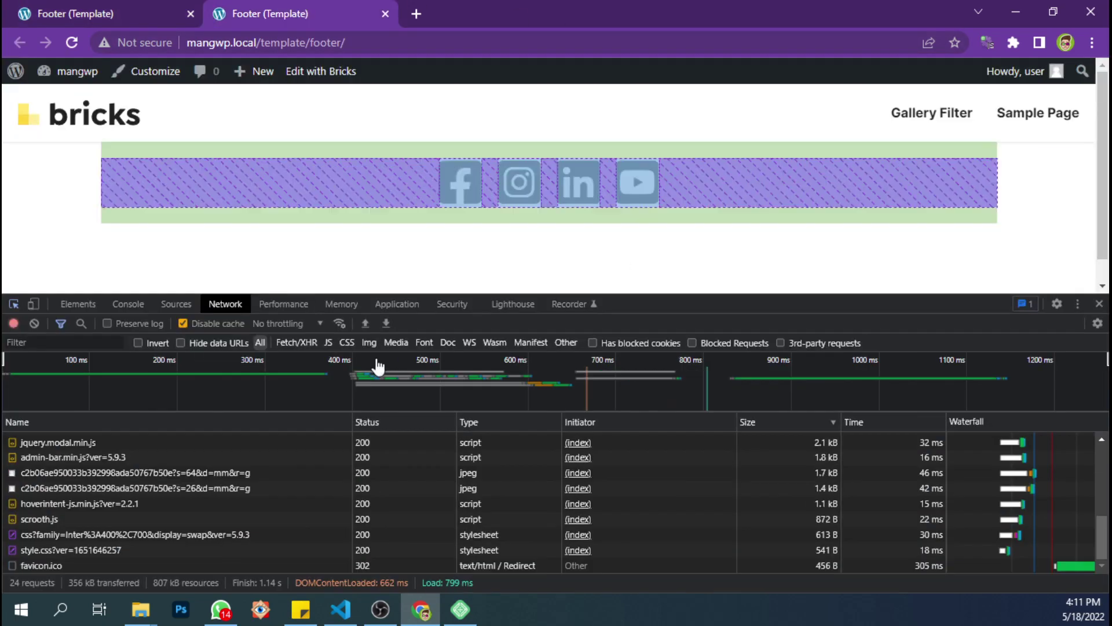
{"action": "scroll", "coordinate": [517, 482], "scroll_direction": "up", "scroll_amount": 5}
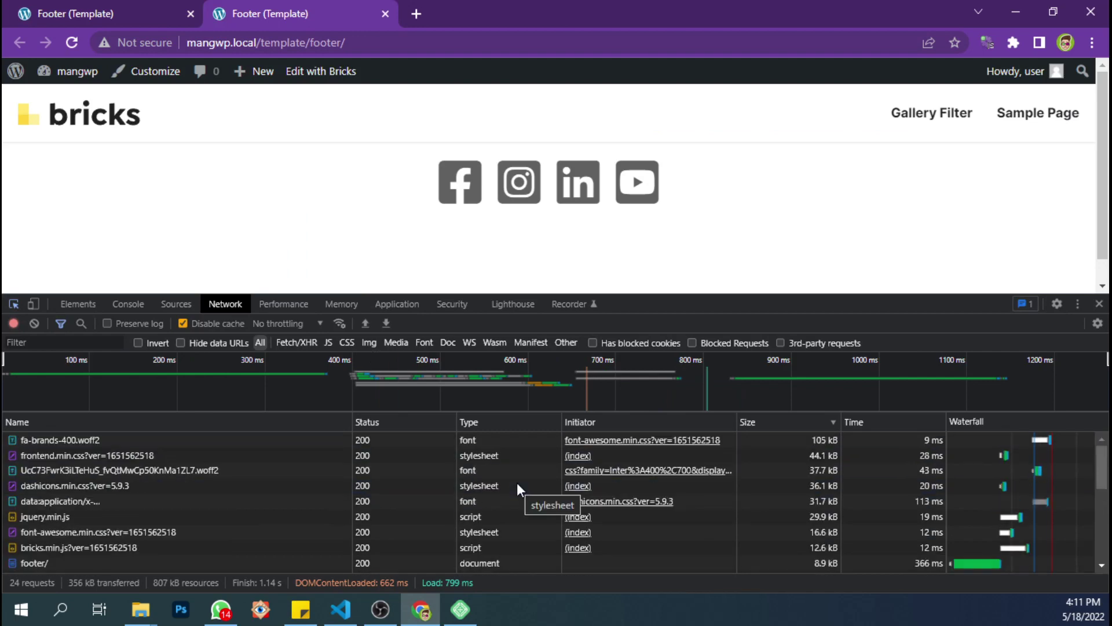
{"action": "left_click", "coordinate": [359, 49]}
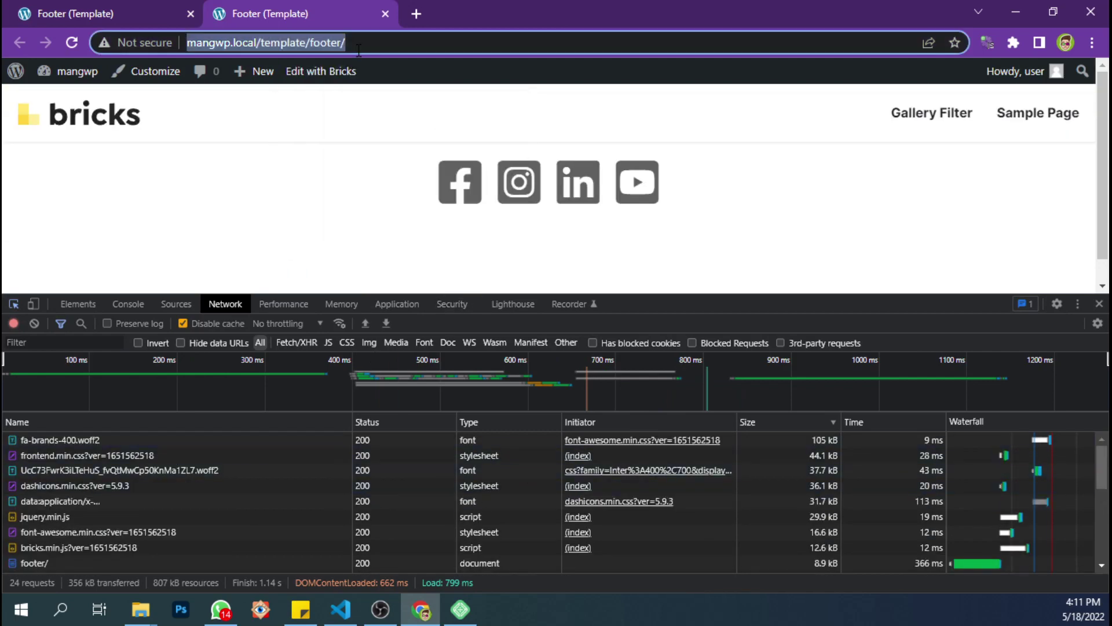
{"action": "key", "text": "Return"}
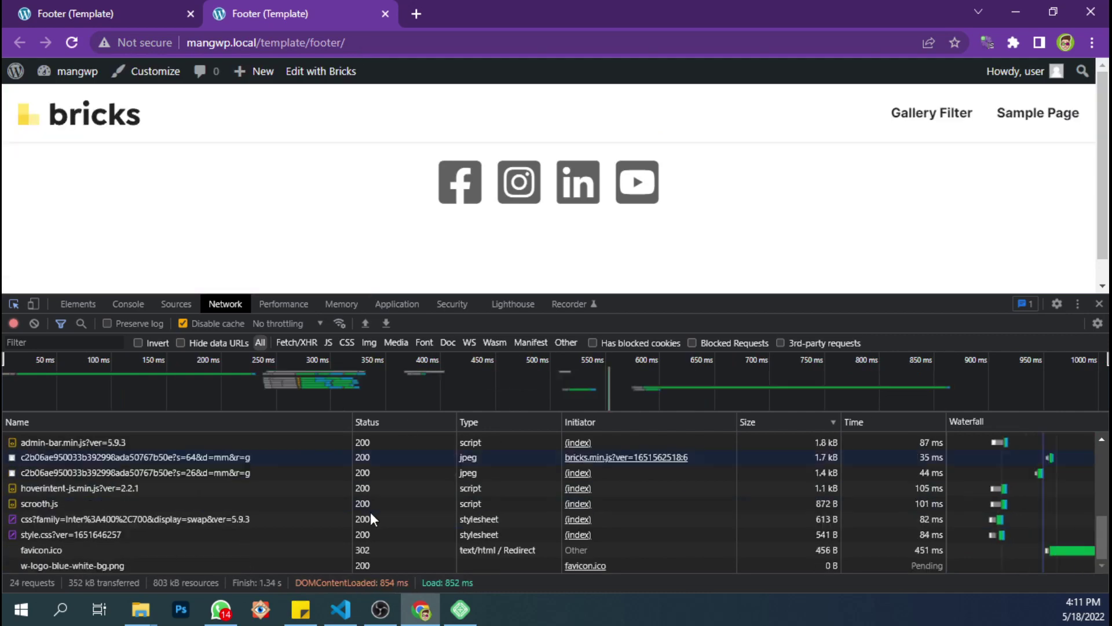
{"action": "left_click", "coordinate": [764, 422]}
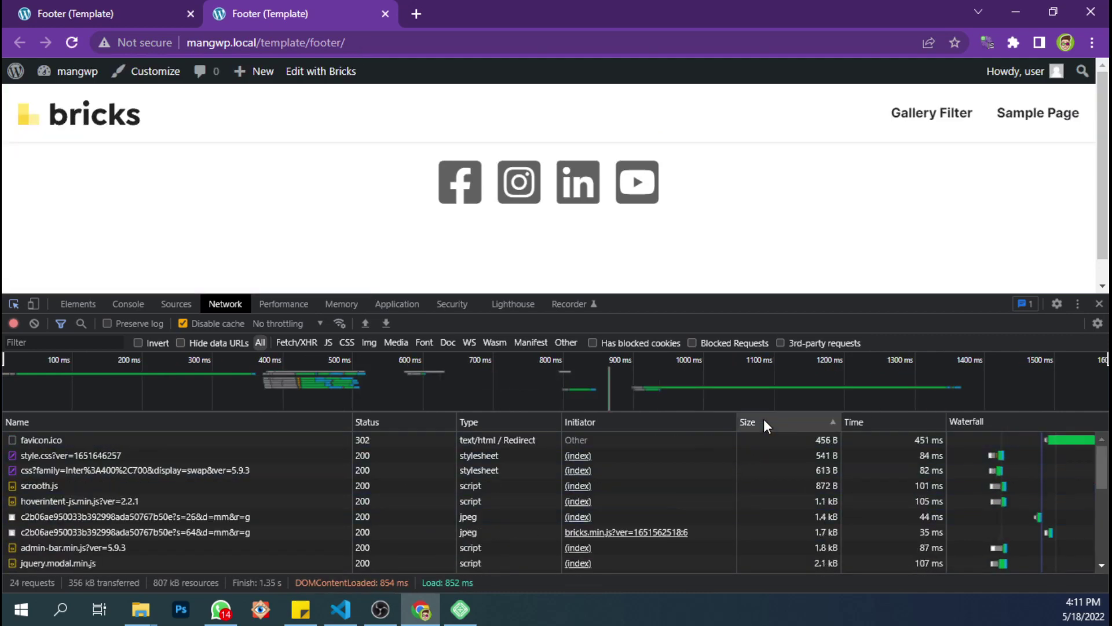
{"action": "left_click", "coordinate": [763, 423]}
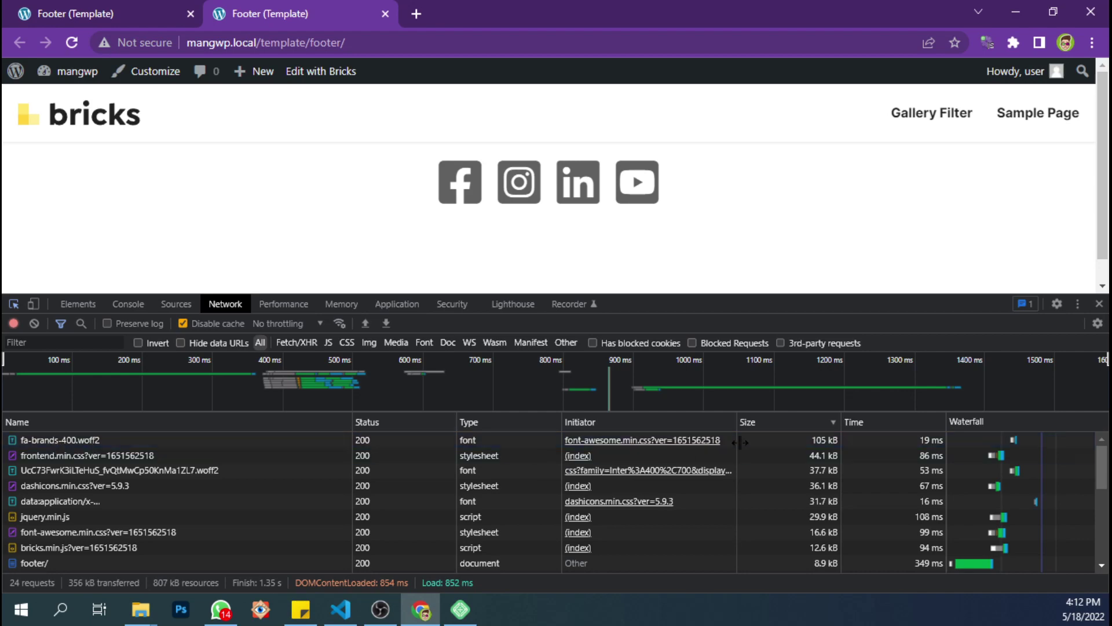
Step: Examine the transfer sizes of the font-awesome.min.css and fa-brands-400.woff2 requests
{"action": "mouse_move", "coordinate": [763, 440]}
{"action": "left_click", "coordinate": [187, 533]}
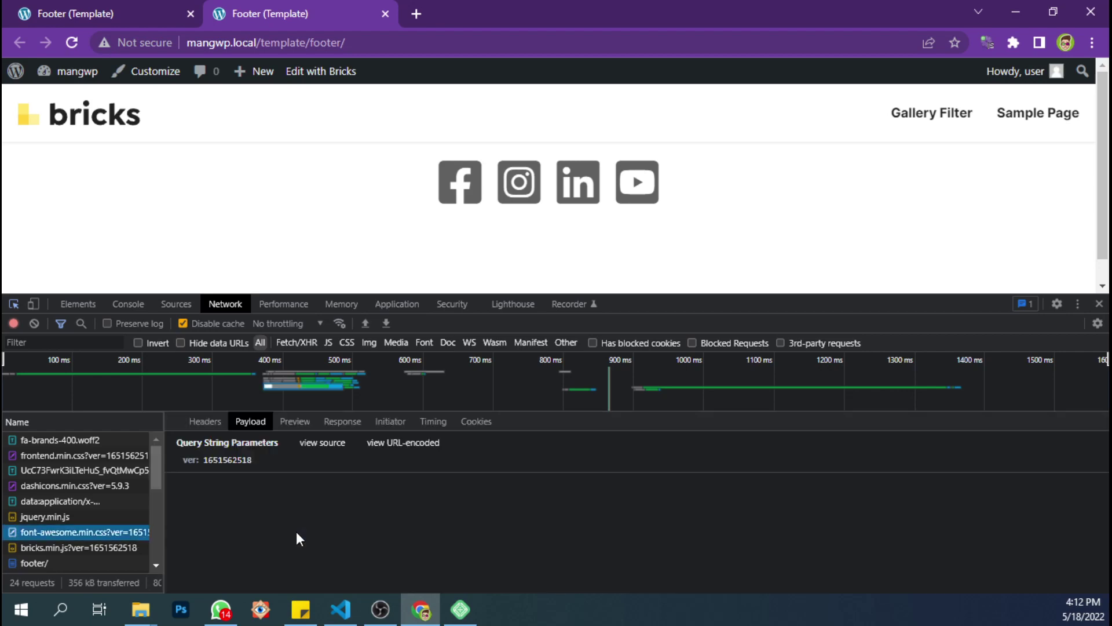
{"action": "left_click", "coordinate": [174, 421]}
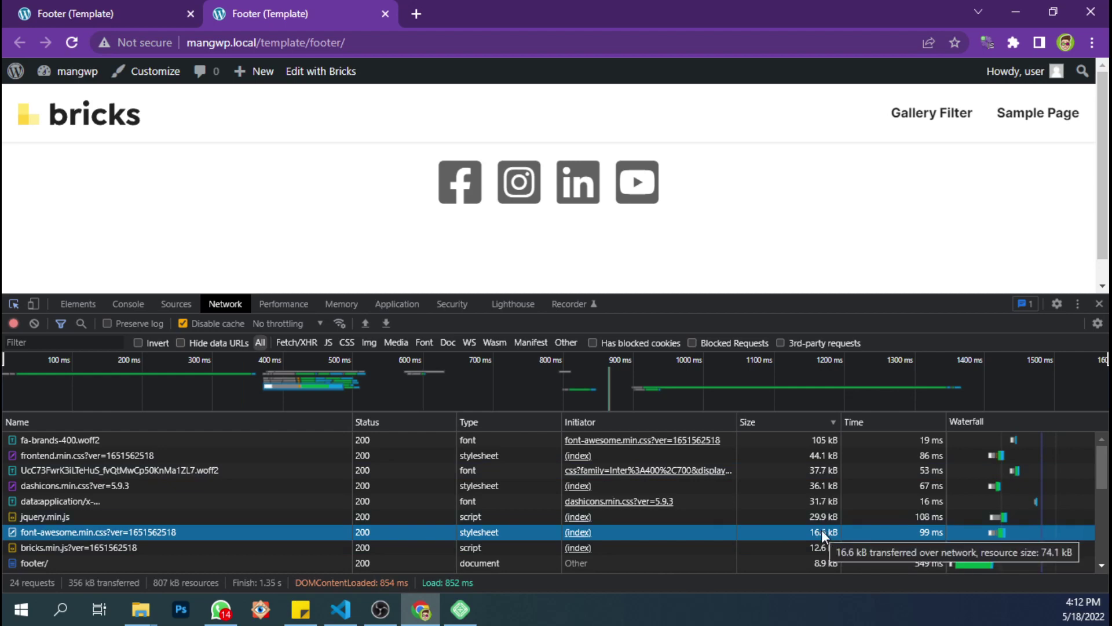
{"action": "key", "text": "ctrl+shift+c"}
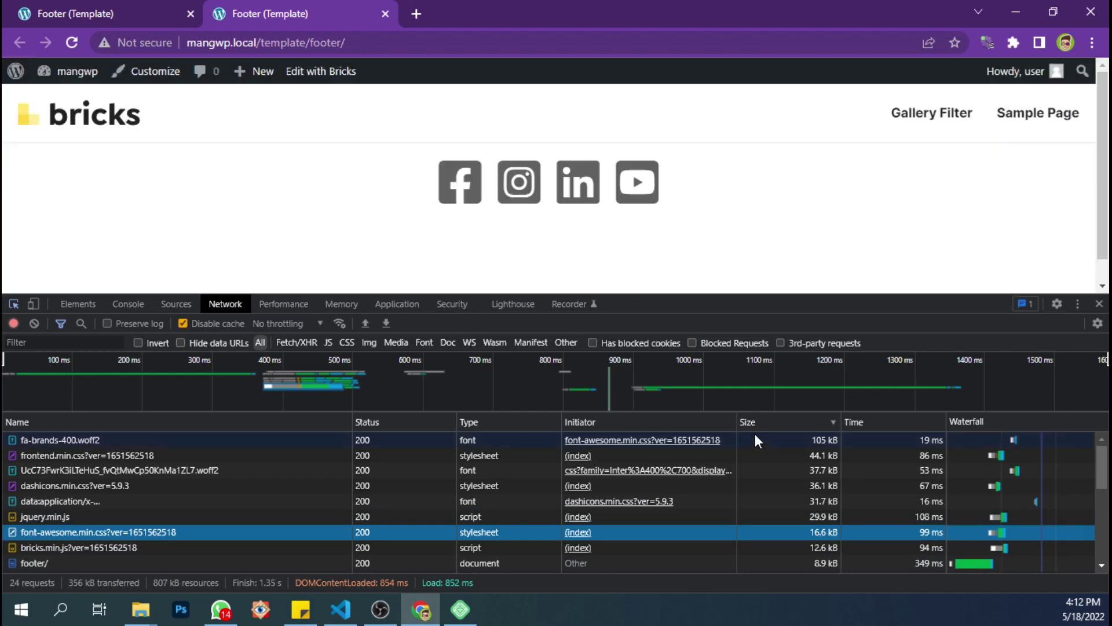
{"action": "left_click", "coordinate": [792, 440]}
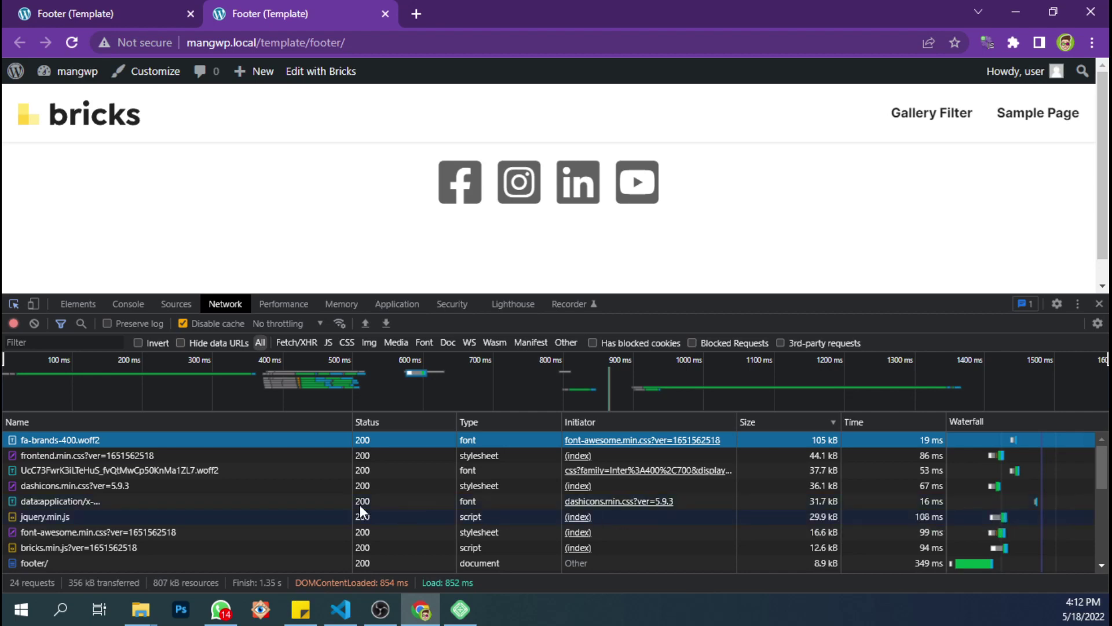
{"action": "left_click", "coordinate": [271, 533]}
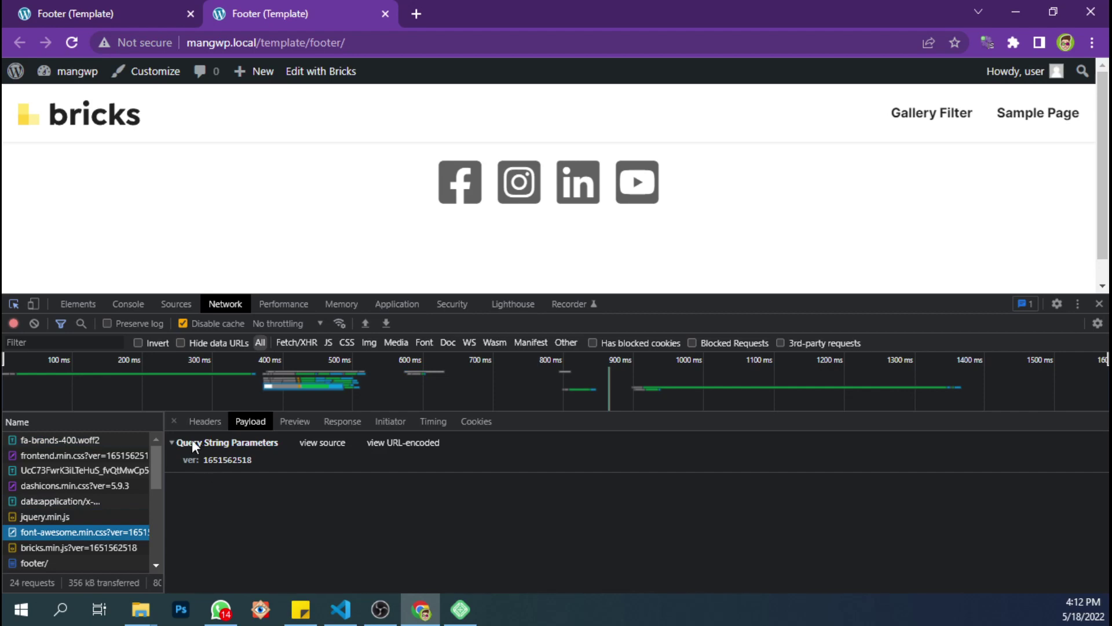
{"action": "left_click", "coordinate": [175, 420]}
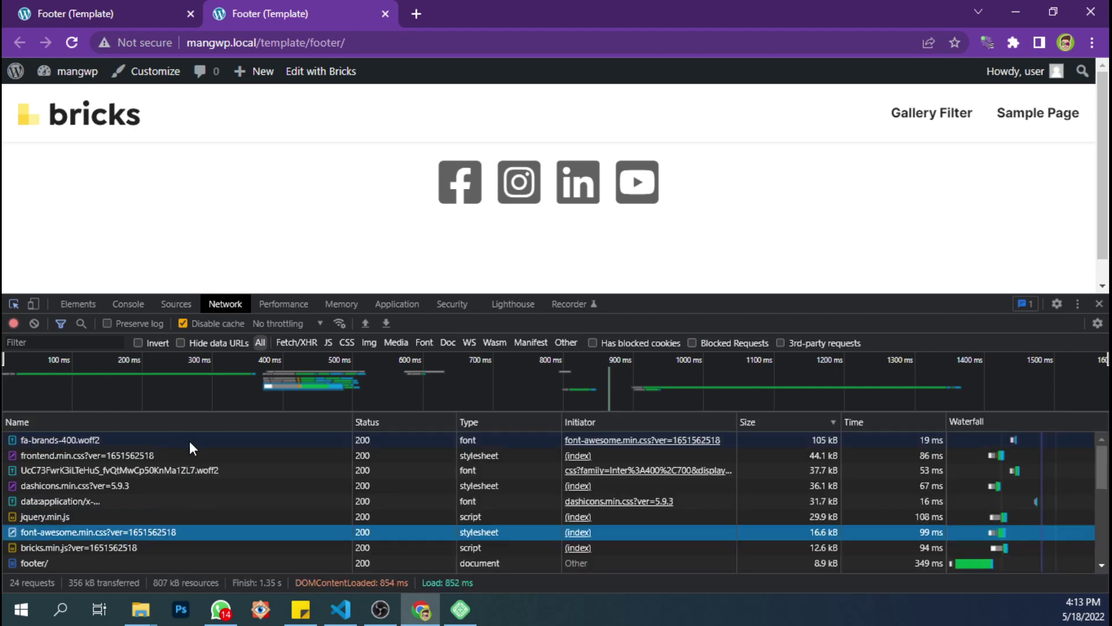
{"action": "double_click", "coordinate": [458, 206]}
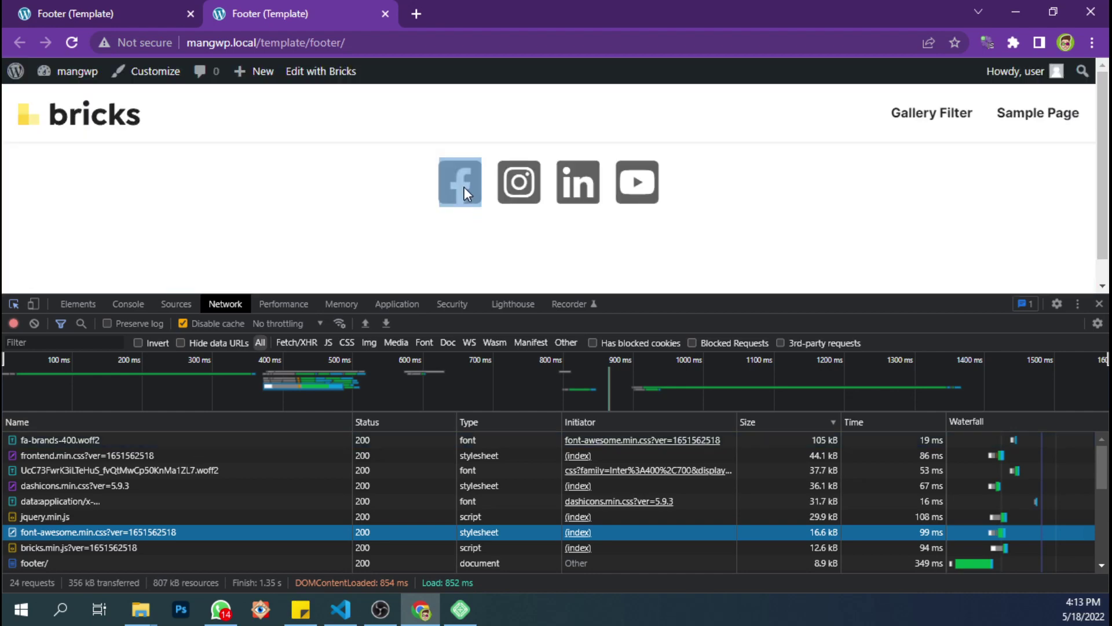
{"action": "double_click", "coordinate": [531, 187]}
{"action": "double_click", "coordinate": [560, 186]}
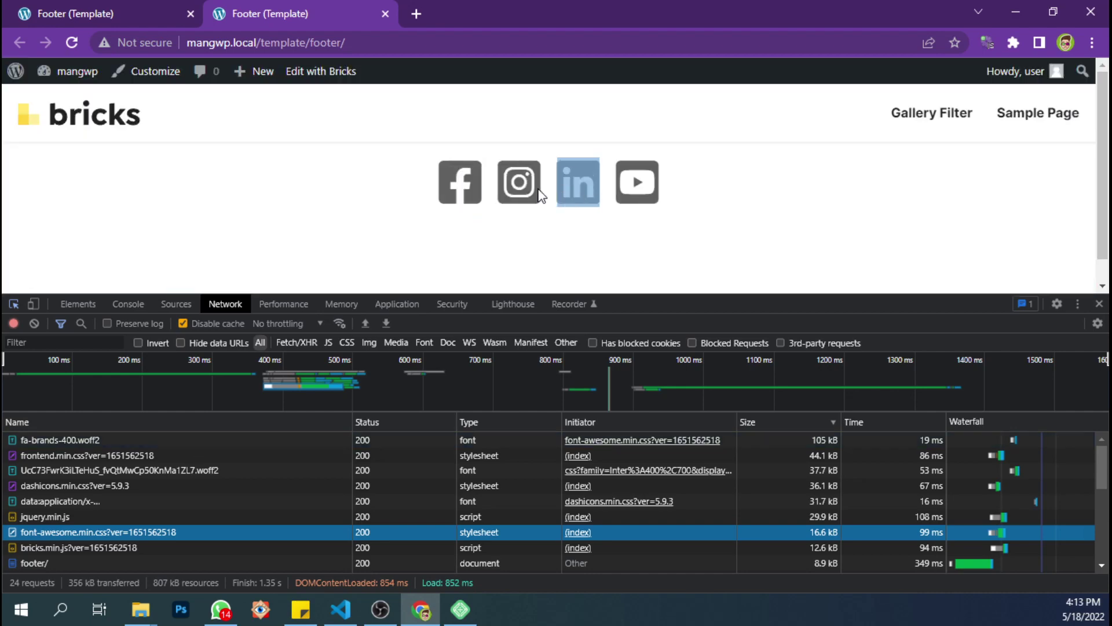
{"action": "left_click", "coordinate": [471, 186]}
Step: Open fontawesome.com in a new browser tab
{"action": "left_click", "coordinate": [417, 14]}
{"action": "left_click", "coordinate": [418, 38]}
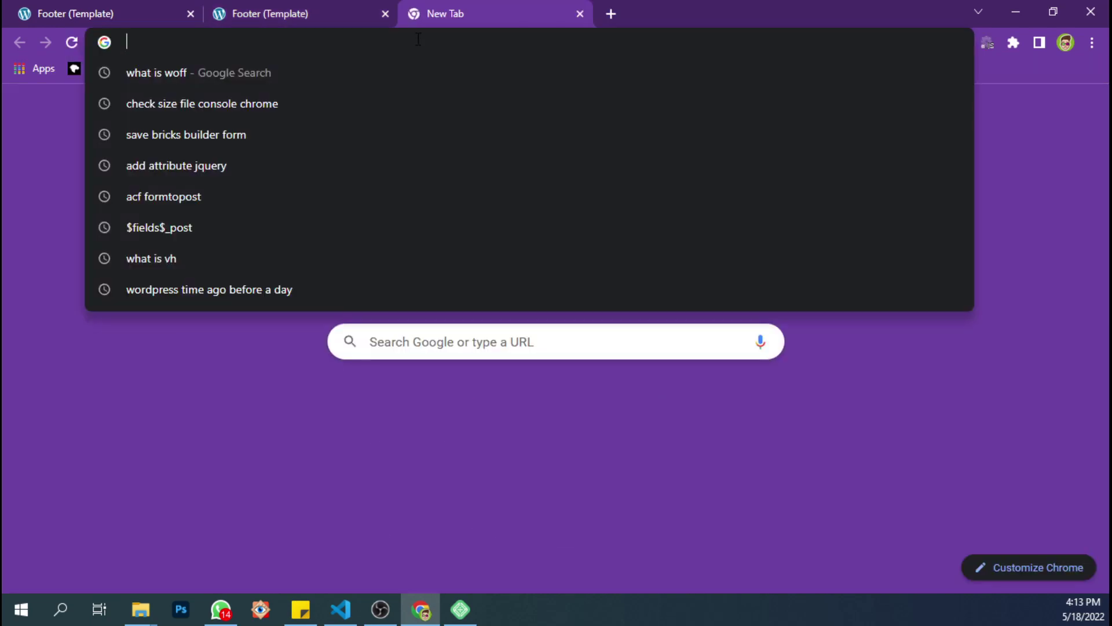
{"action": "type", "text": "fontawesome.com"}
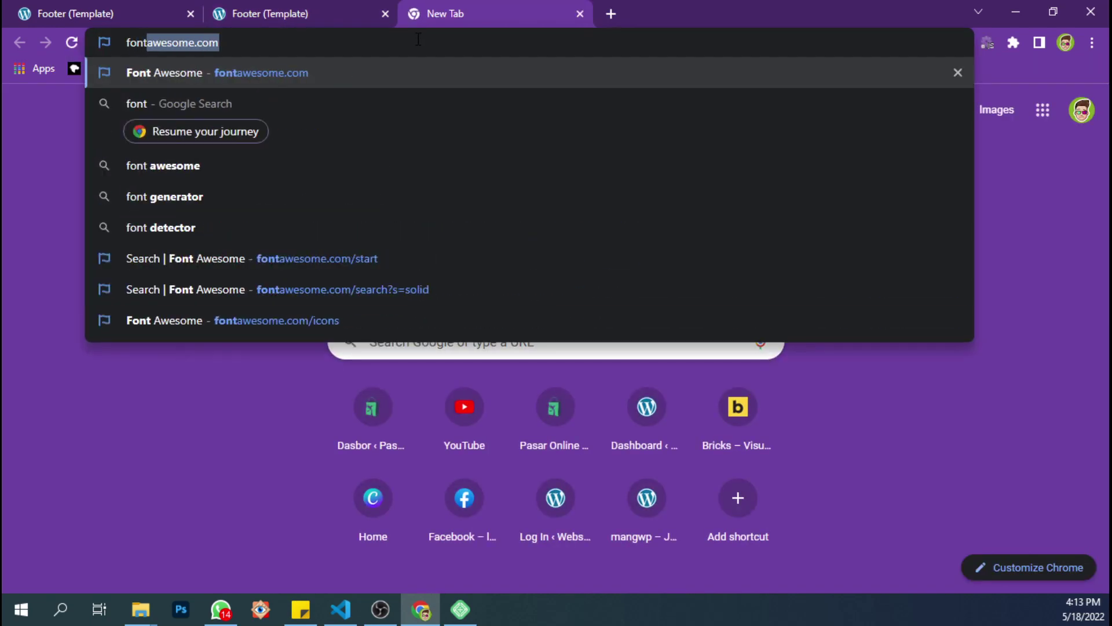
{"action": "key", "text": "Return"}
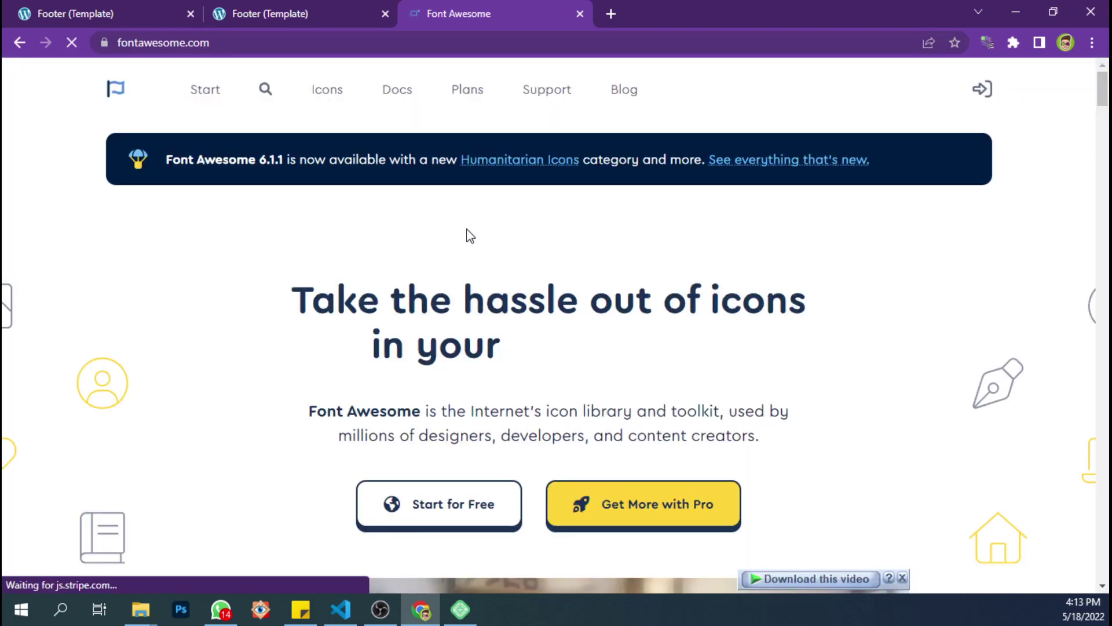
{"action": "scroll", "coordinate": [465, 325], "scroll_direction": "down", "scroll_amount": 1}
{"action": "scroll", "coordinate": [465, 325], "scroll_direction": "up", "scroll_amount": 1}
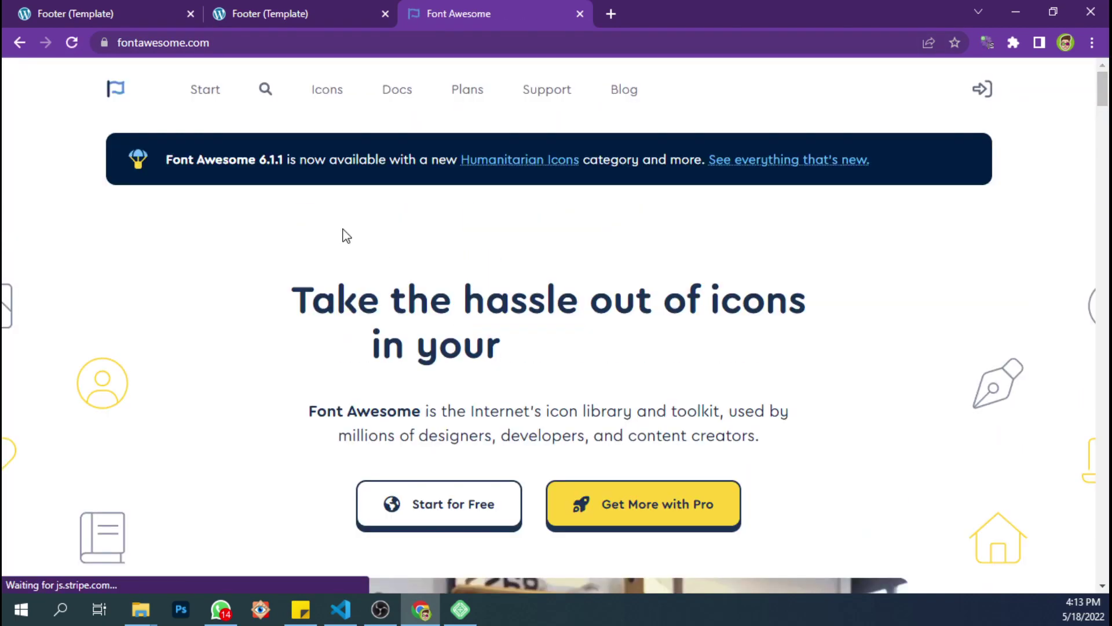
Step: Search the Font Awesome icons for "facebook" and download the facebook-square icon as an SVG file
{"action": "left_click", "coordinate": [326, 99]}
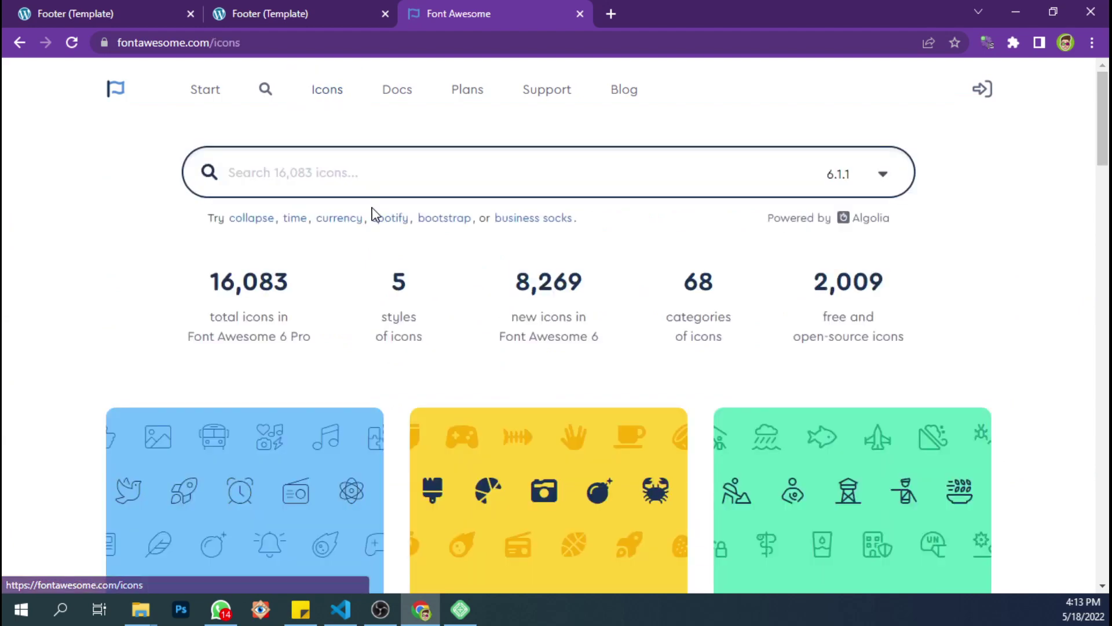
{"action": "left_click", "coordinate": [361, 183]}
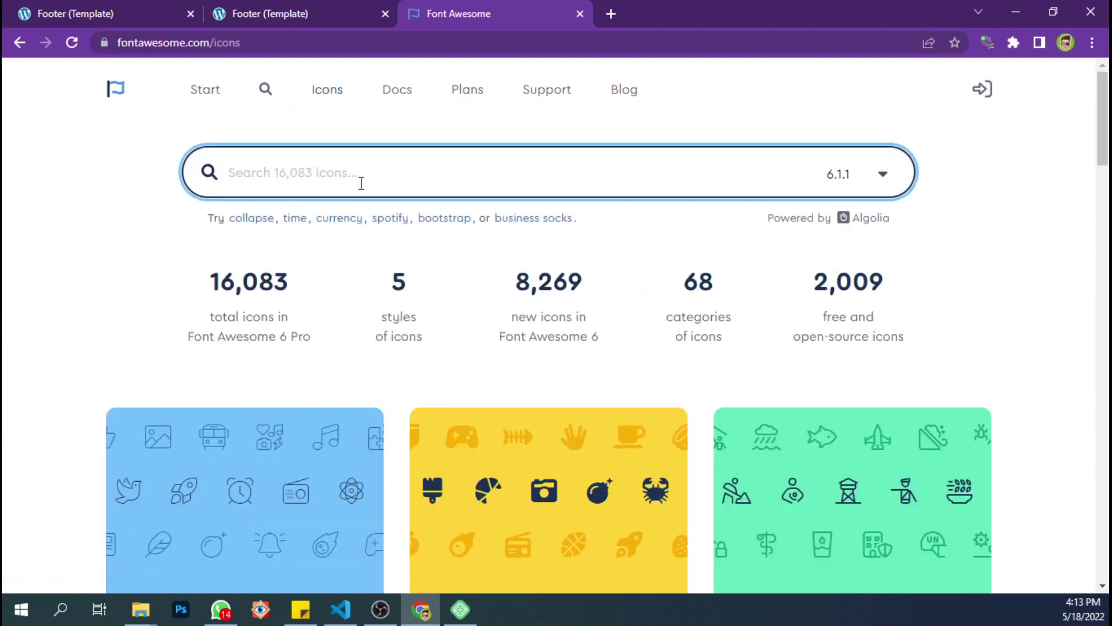
{"action": "type", "text": "facebook"}
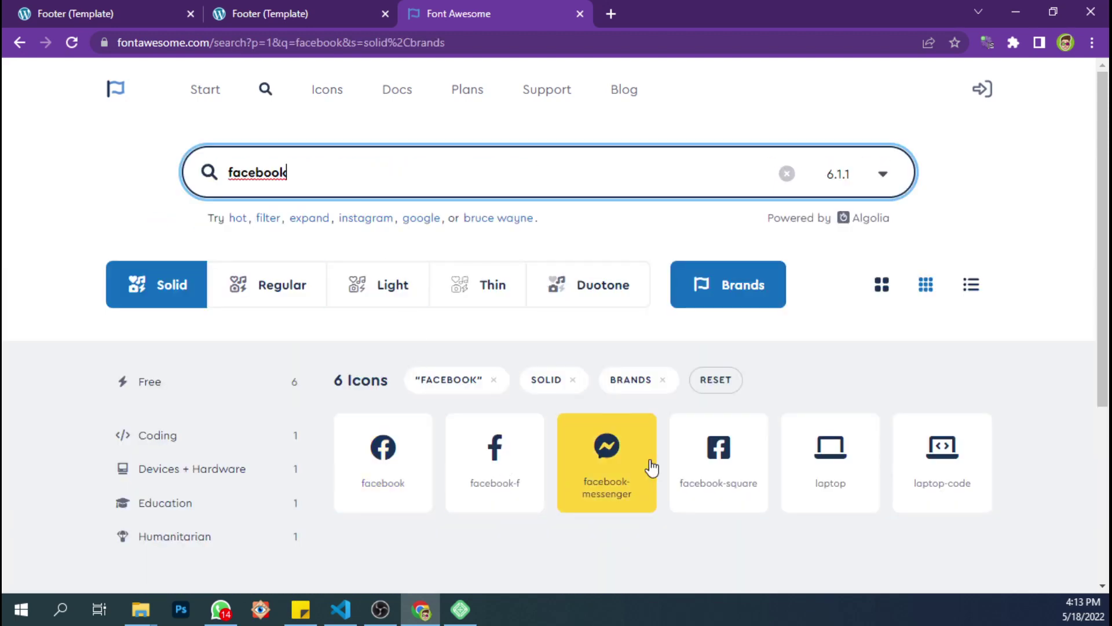
{"action": "left_click", "coordinate": [727, 461]}
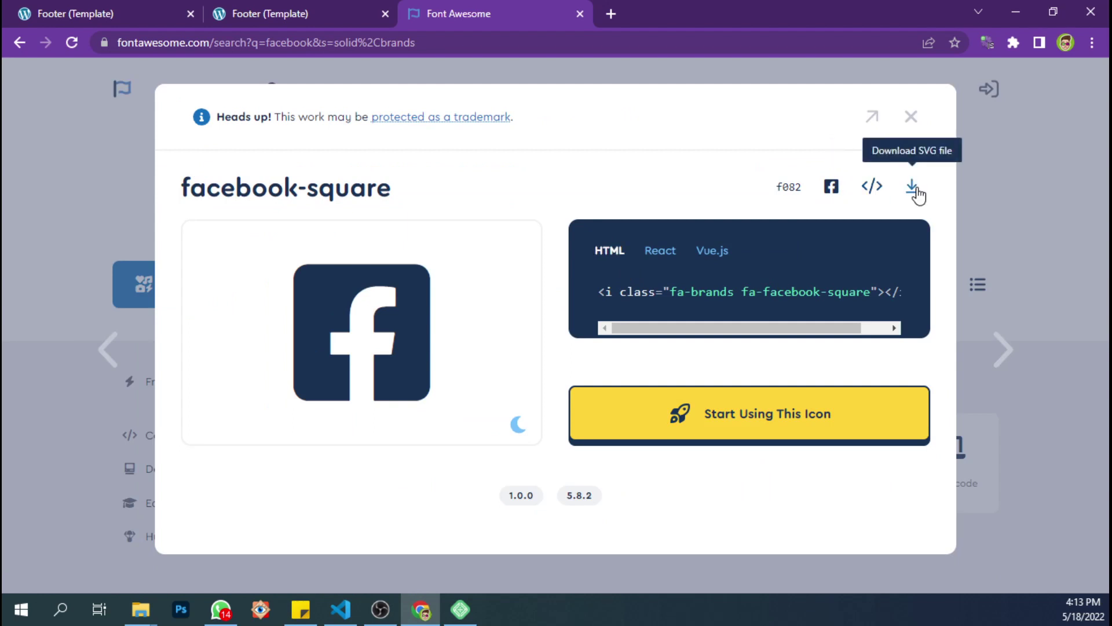
{"action": "left_click", "coordinate": [915, 189]}
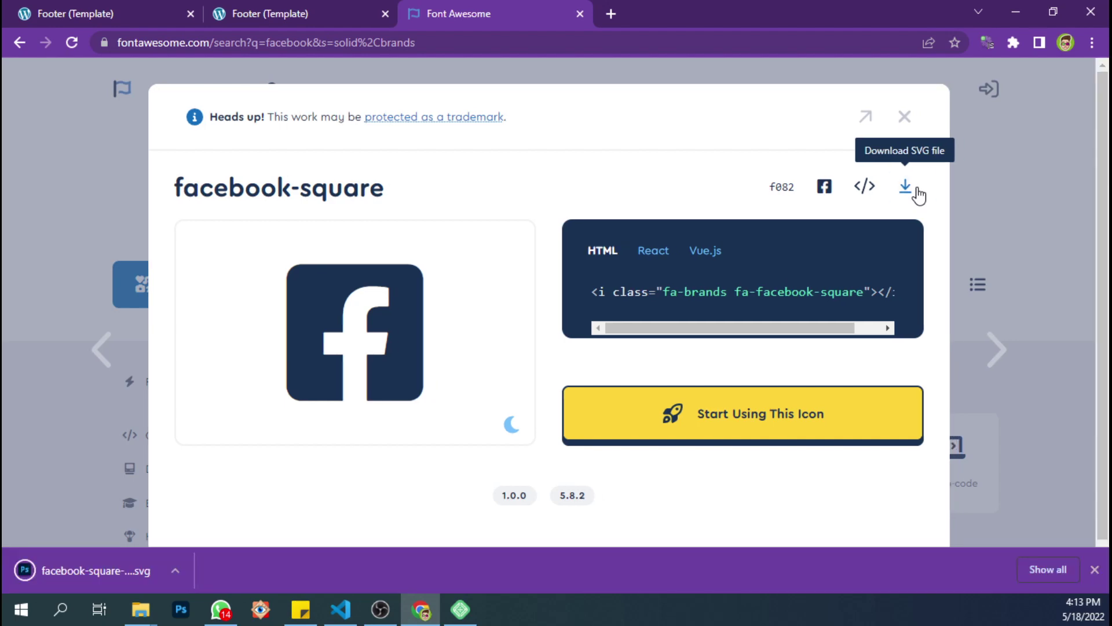
Step: Return to the Bricks footer template and delete all four Icon elements from the Container
{"action": "left_click", "coordinate": [125, 7]}
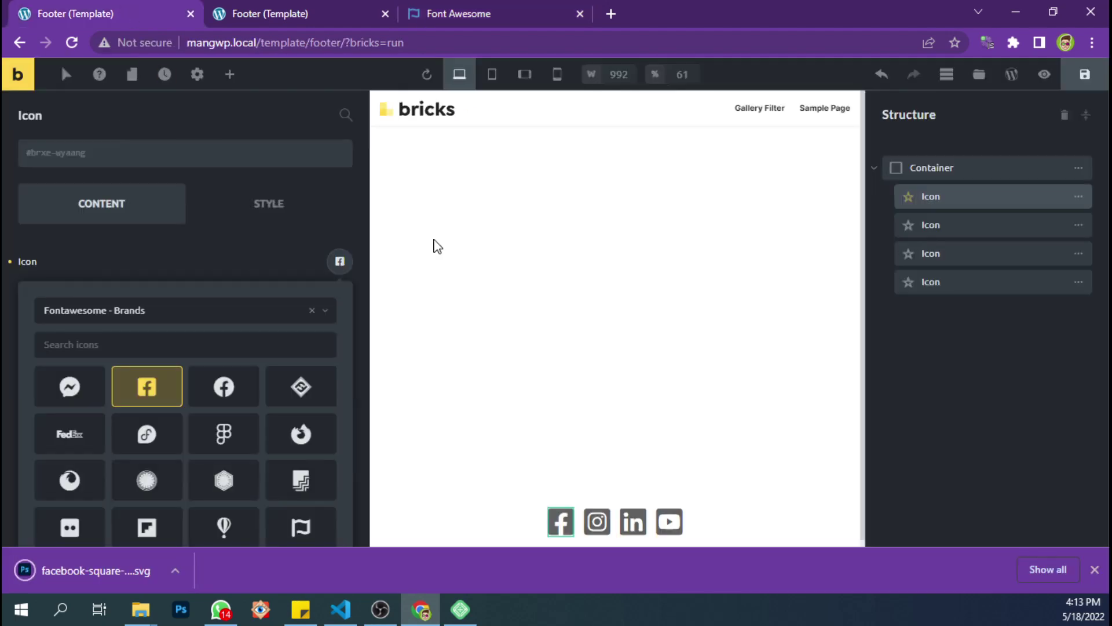
{"action": "left_click", "coordinate": [1078, 197]}
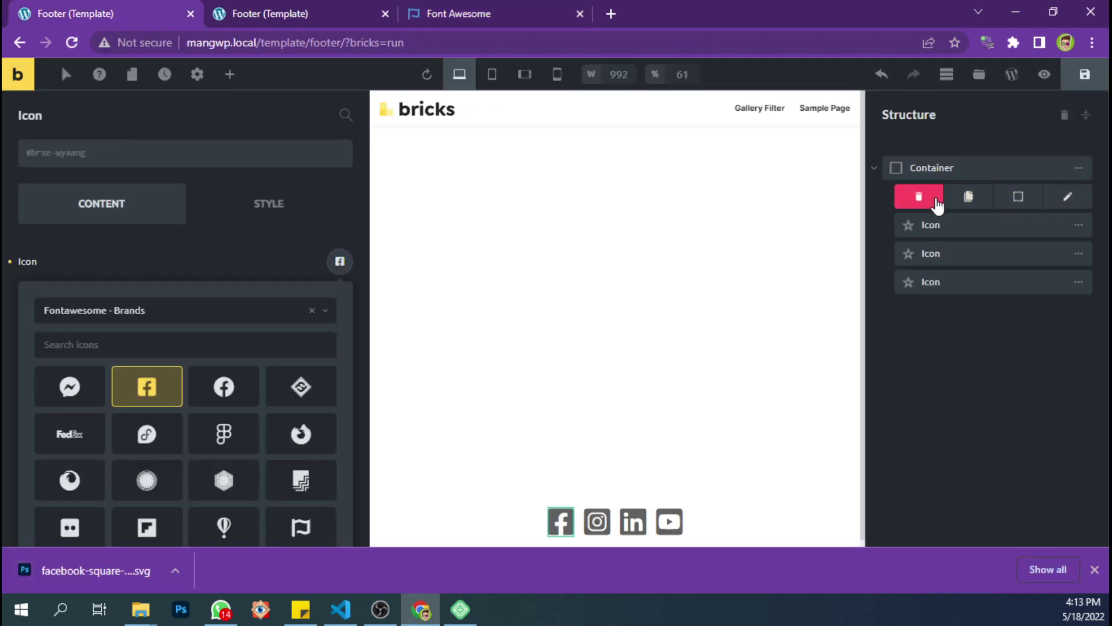
{"action": "left_click", "coordinate": [937, 203]}
{"action": "left_click", "coordinate": [1078, 198]}
{"action": "left_click", "coordinate": [938, 206]}
{"action": "left_click", "coordinate": [1078, 197]}
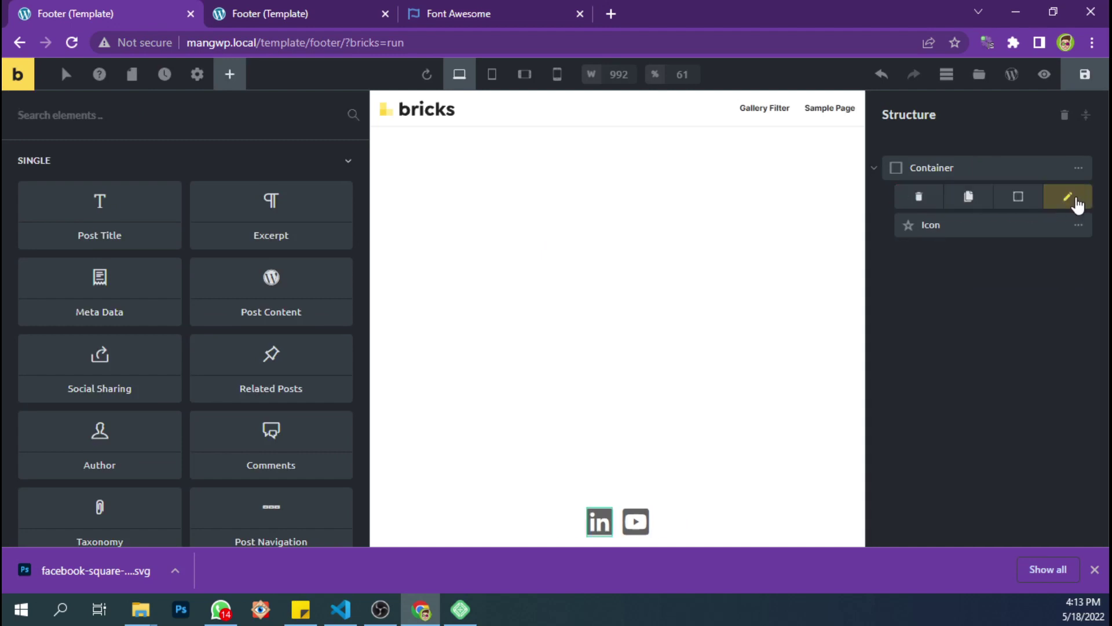
{"action": "left_click", "coordinate": [922, 198]}
{"action": "left_click", "coordinate": [1079, 196]}
{"action": "left_click", "coordinate": [926, 198]}
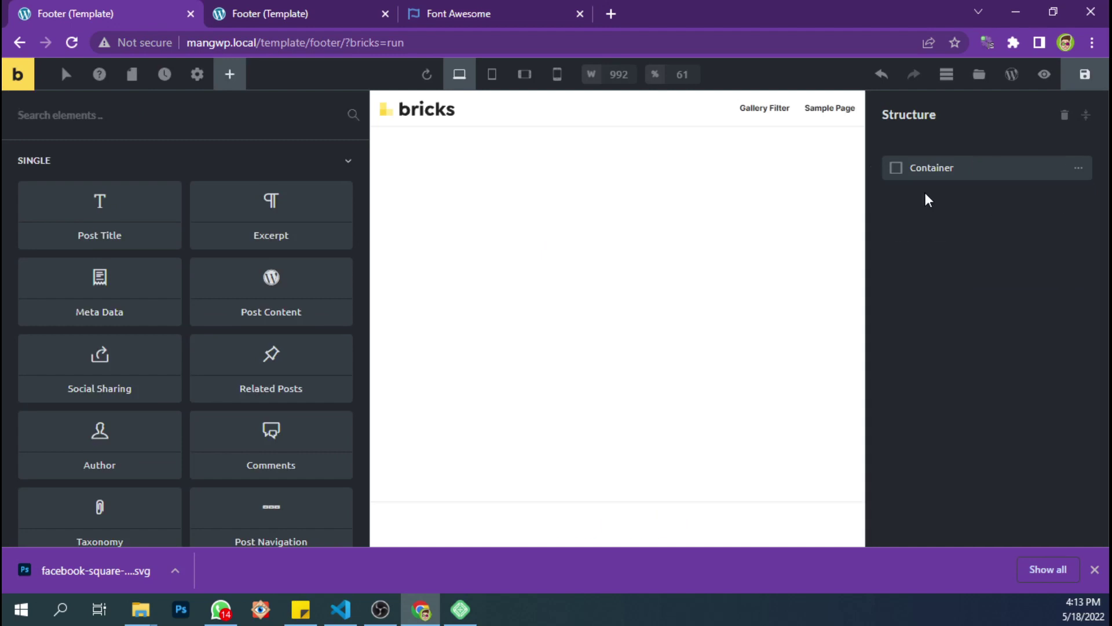
Step: Add a single SVG element to the footer and nest it inside the Container
{"action": "left_click", "coordinate": [172, 112]}
{"action": "type", "text": "svg"}
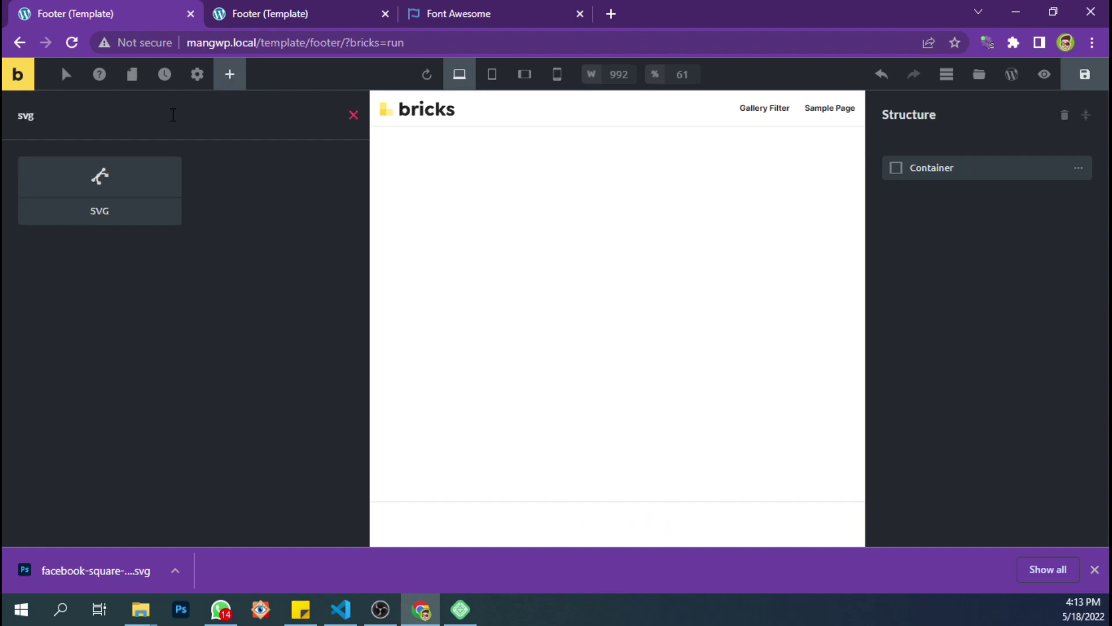
{"action": "left_click", "coordinate": [101, 195]}
{"action": "left_click", "coordinate": [102, 196]}
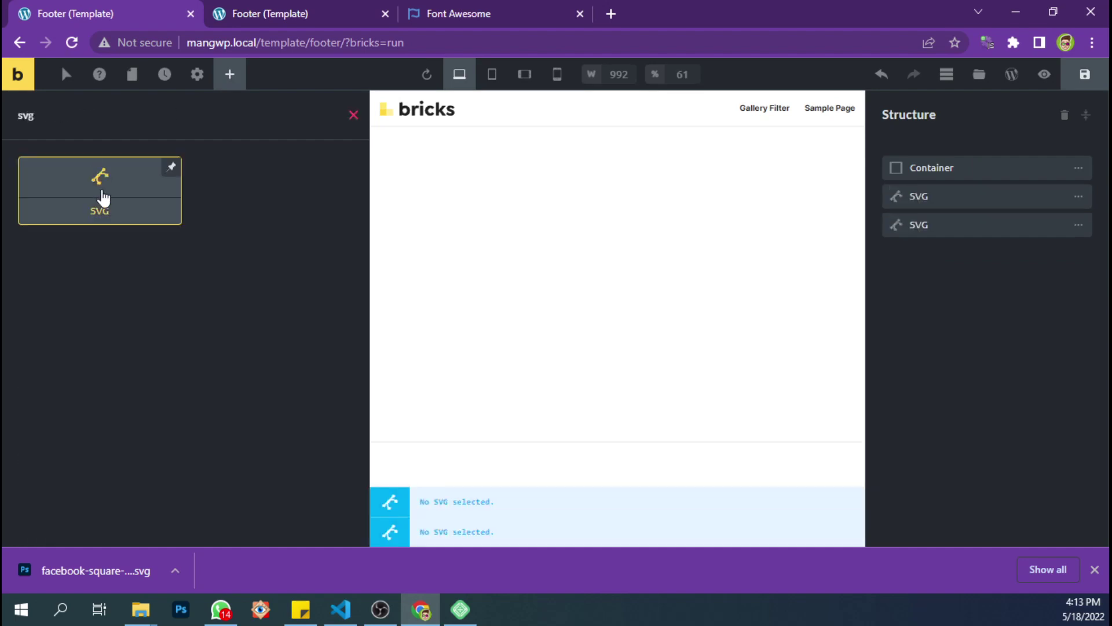
{"action": "left_click", "coordinate": [1077, 224]}
{"action": "left_click", "coordinate": [913, 224]}
{"action": "left_click_drag", "start_coordinate": [899, 194], "coordinate": [927, 179]}
Step: Upload the downloaded facebook-square SVG to the media library and insert it into the SVG element inside the Container
{"action": "left_click", "coordinate": [939, 193]}
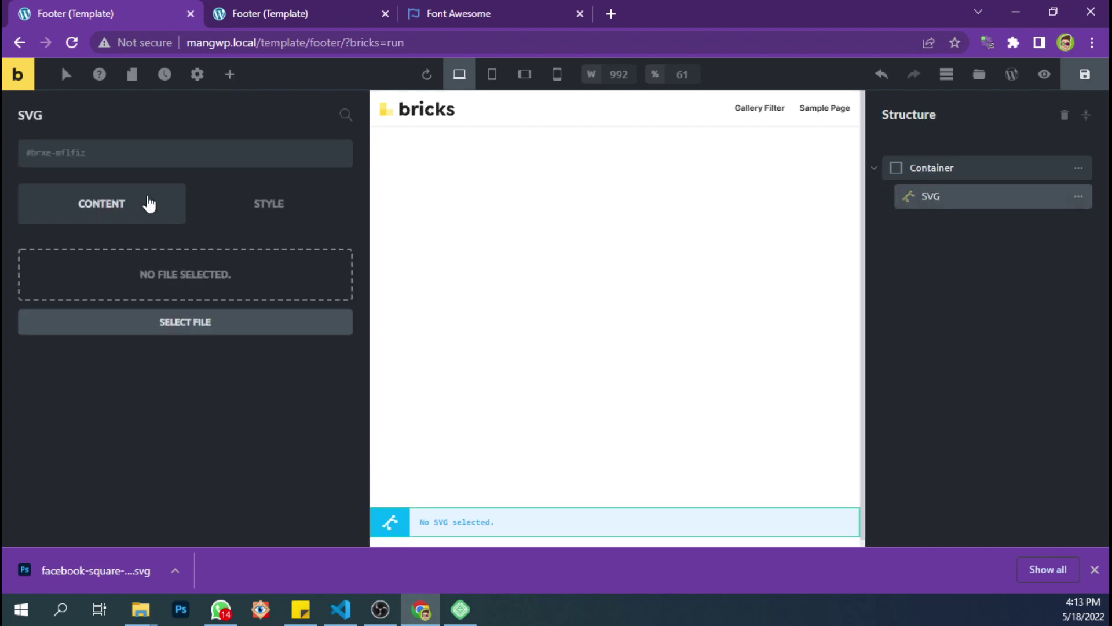
{"action": "left_click", "coordinate": [166, 275]}
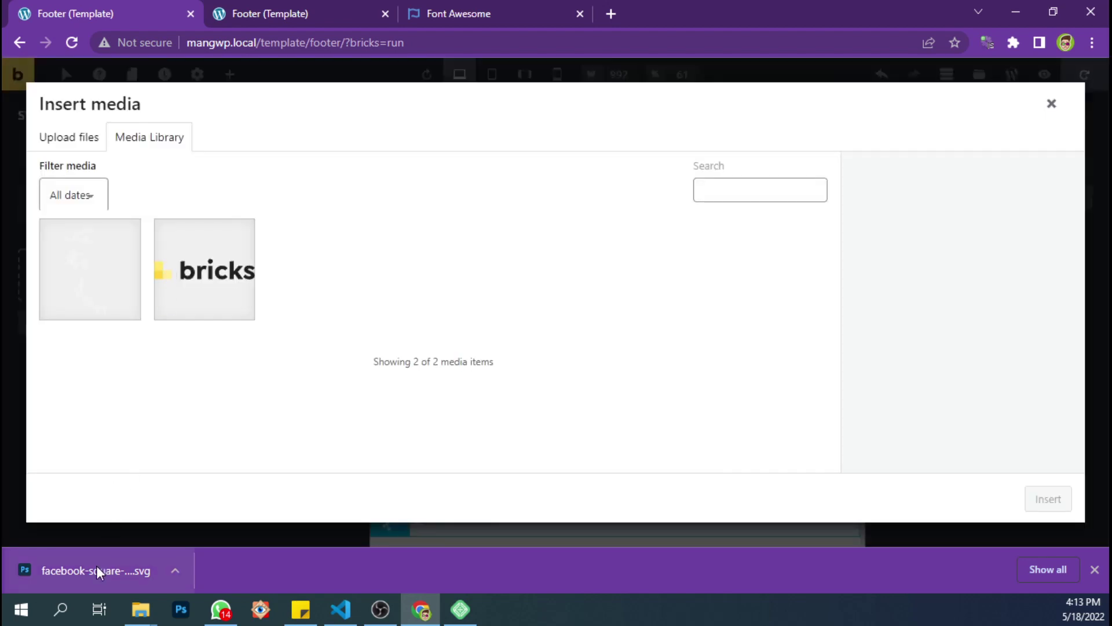
{"action": "left_click_drag", "start_coordinate": [96, 565], "coordinate": [172, 357]}
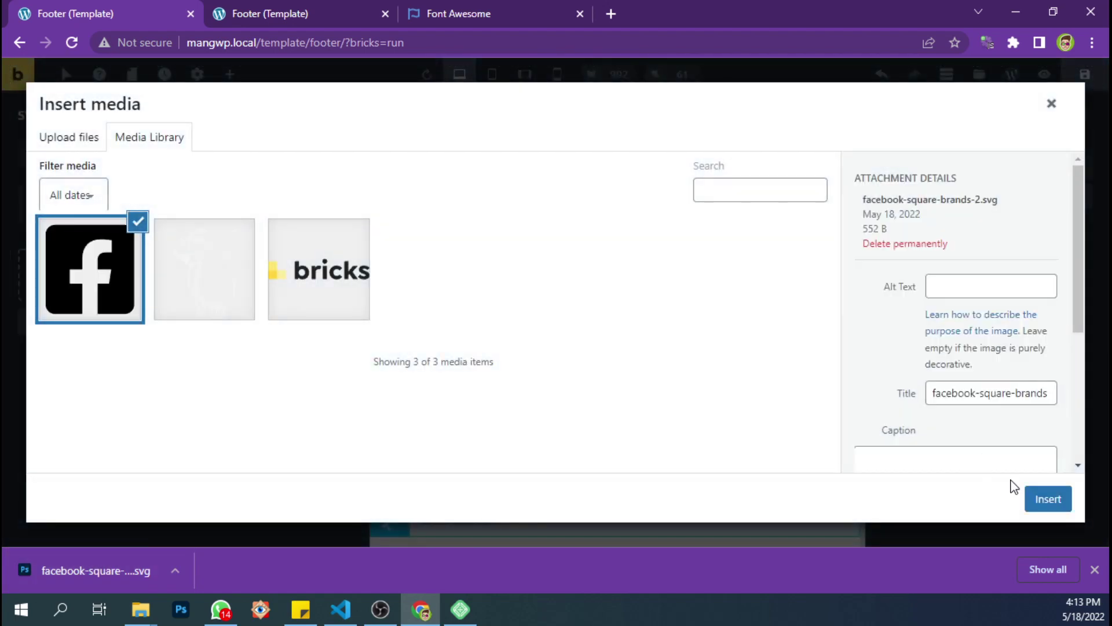
{"action": "left_click", "coordinate": [1040, 499]}
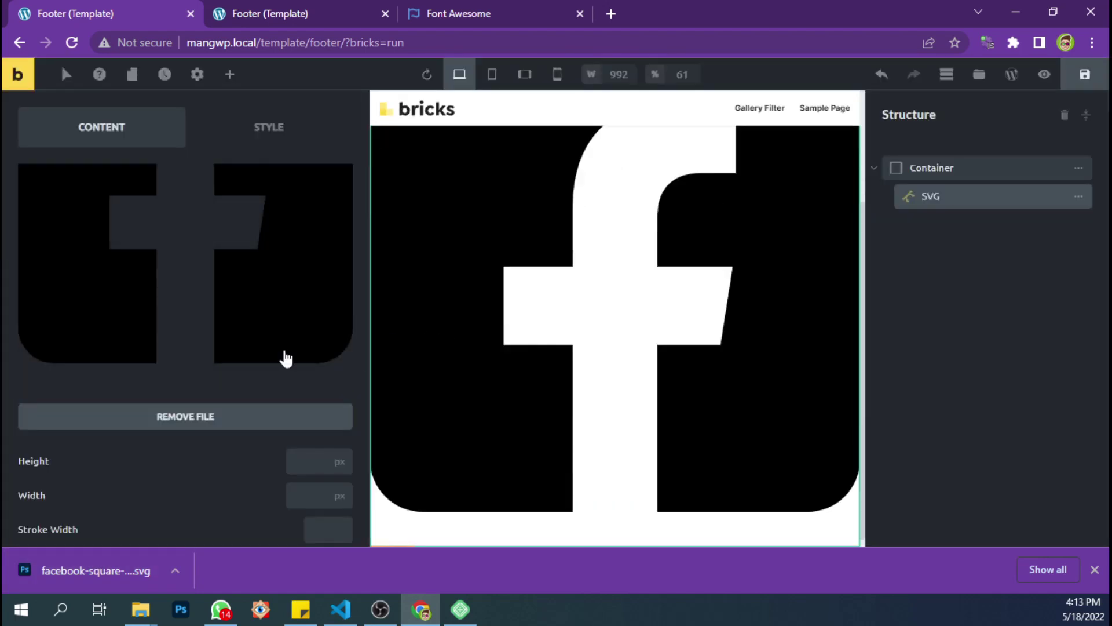
Step: Set the Facebook SVG's height and width to 32 px
{"action": "left_click", "coordinate": [312, 466]}
{"action": "type", "text": "0"}
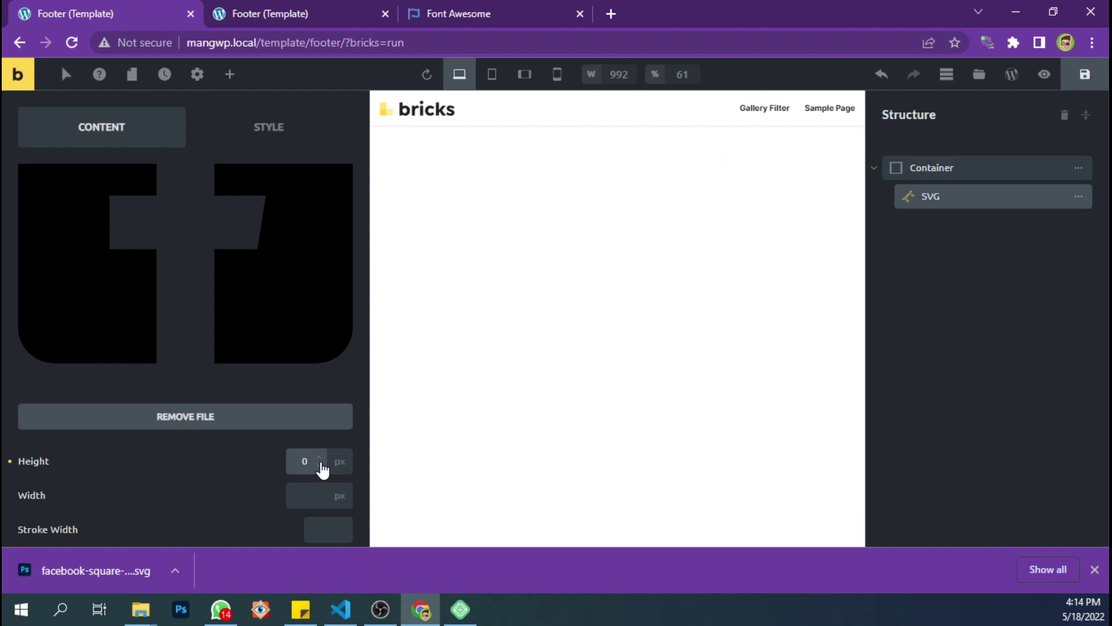
{"action": "type", "text": "2"}
{"action": "left_click", "coordinate": [296, 493]}
{"action": "type", "text": "32"}
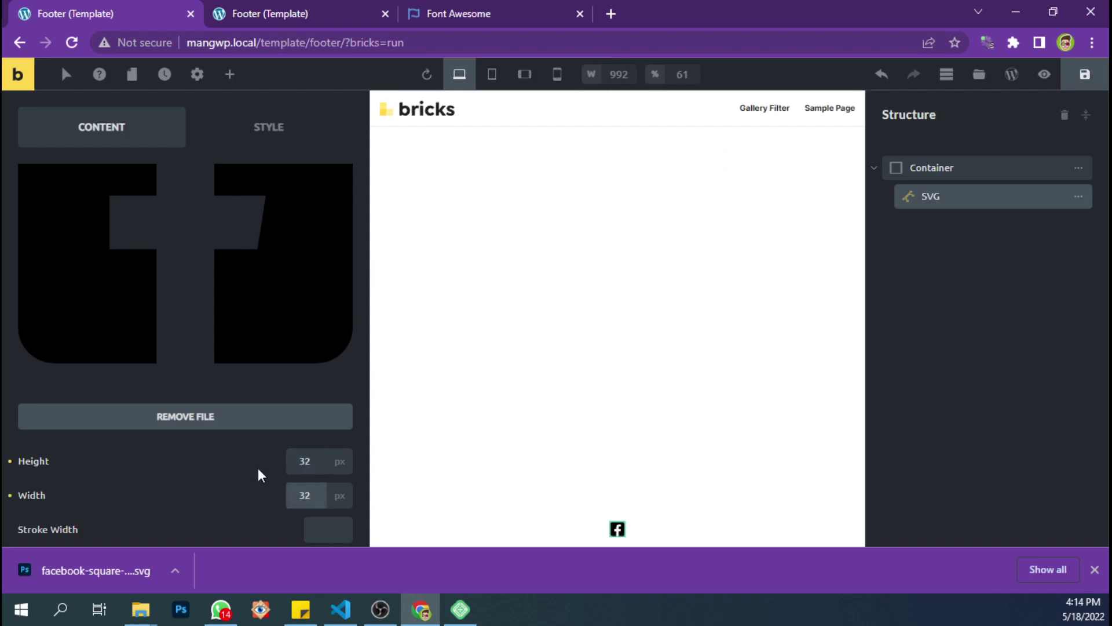
Step: Try several fill colors on the Facebook SVG and settle on a dark gray from the palette
{"action": "scroll", "coordinate": [256, 467], "scroll_direction": "down", "scroll_amount": 1}
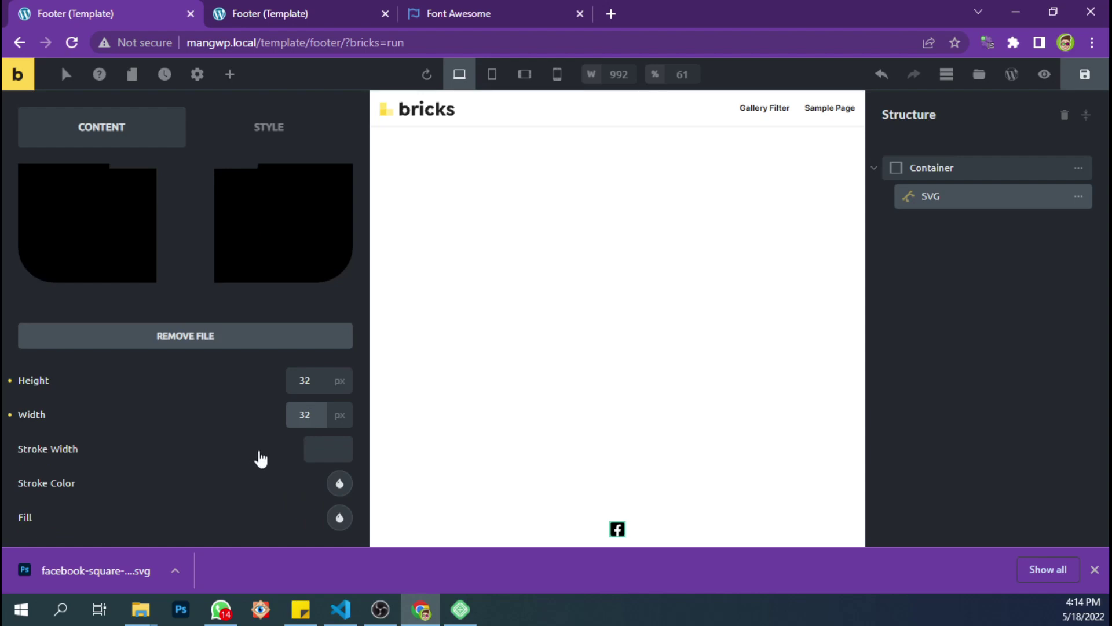
{"action": "left_click", "coordinate": [341, 519]}
{"action": "scroll", "coordinate": [313, 509], "scroll_direction": "down", "scroll_amount": 3}
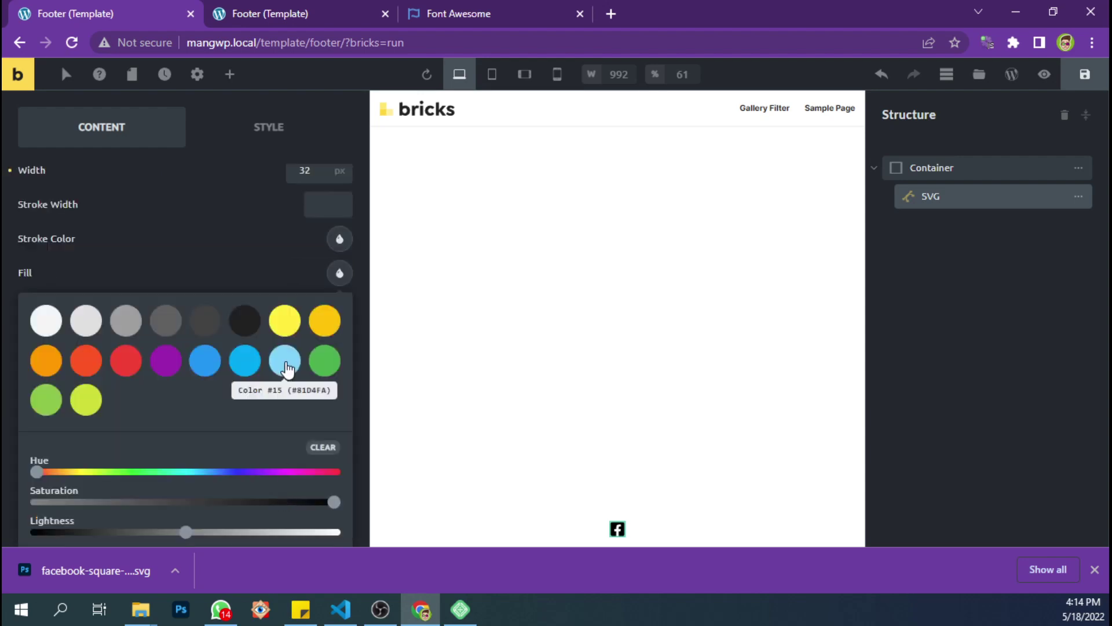
{"action": "left_click", "coordinate": [286, 368]}
{"action": "left_click", "coordinate": [320, 365]}
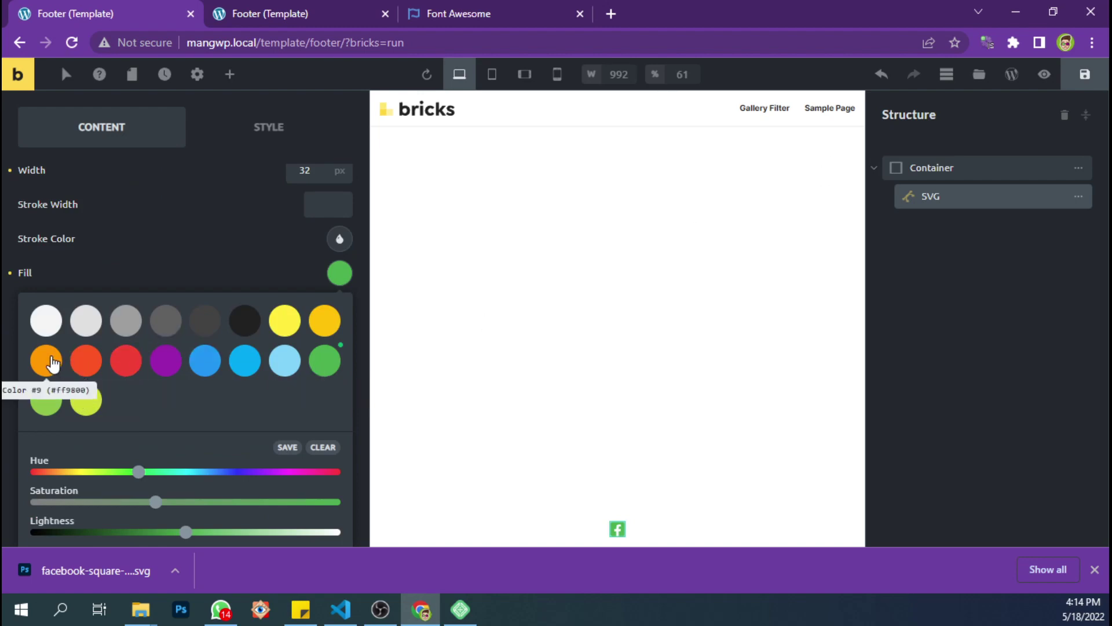
{"action": "left_click", "coordinate": [51, 363]}
{"action": "left_click", "coordinate": [166, 321]}
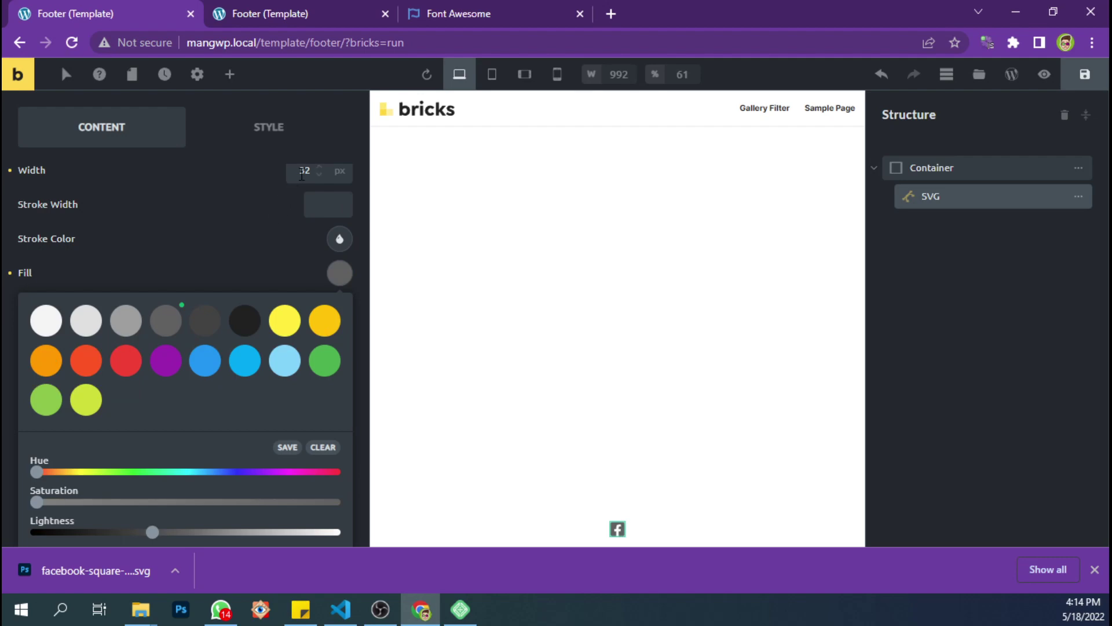
{"action": "left_click", "coordinate": [302, 174]}
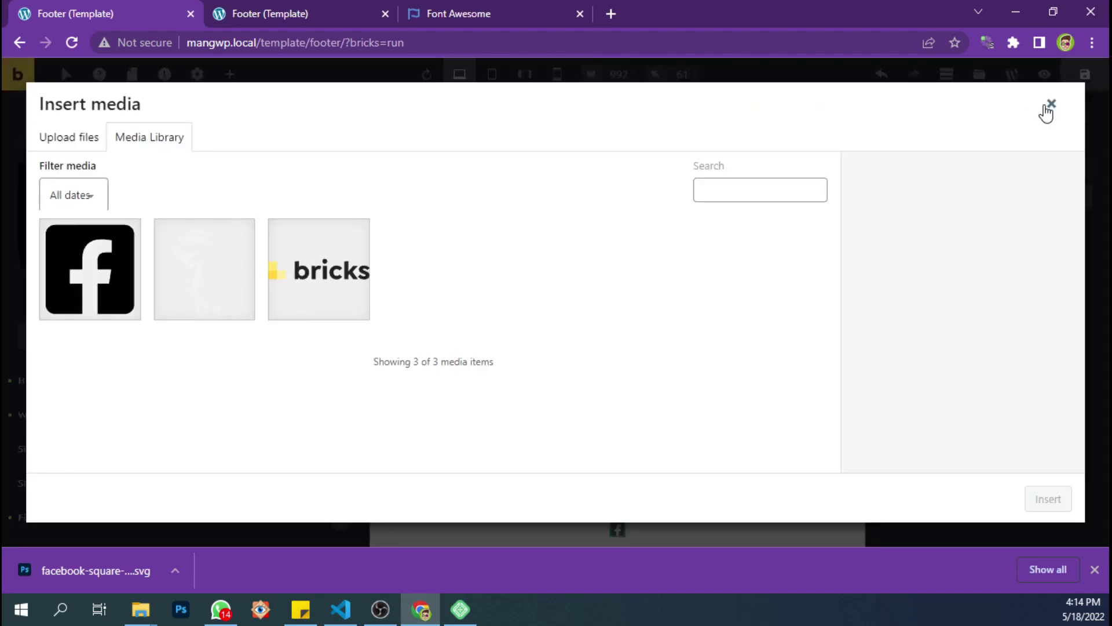
{"action": "left_click", "coordinate": [1049, 105]}
Step: Set the Facebook SVG's height and width to 48 px
{"action": "double_click", "coordinate": [305, 380]}
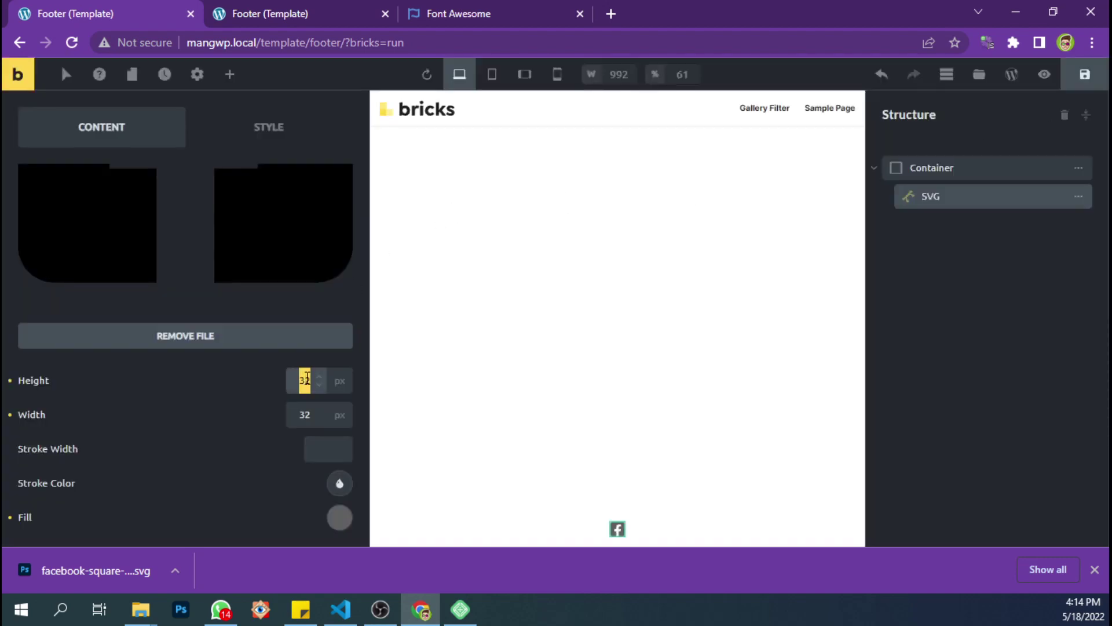
{"action": "type", "text": "40"}
{"action": "double_click", "coordinate": [305, 413]}
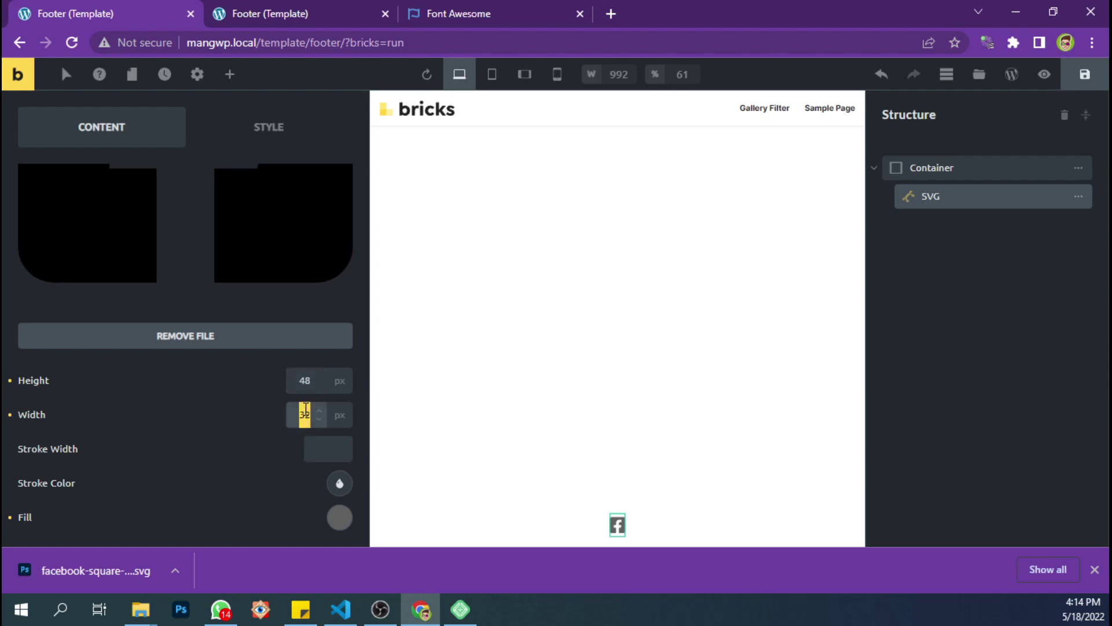
{"action": "type", "text": "48"}
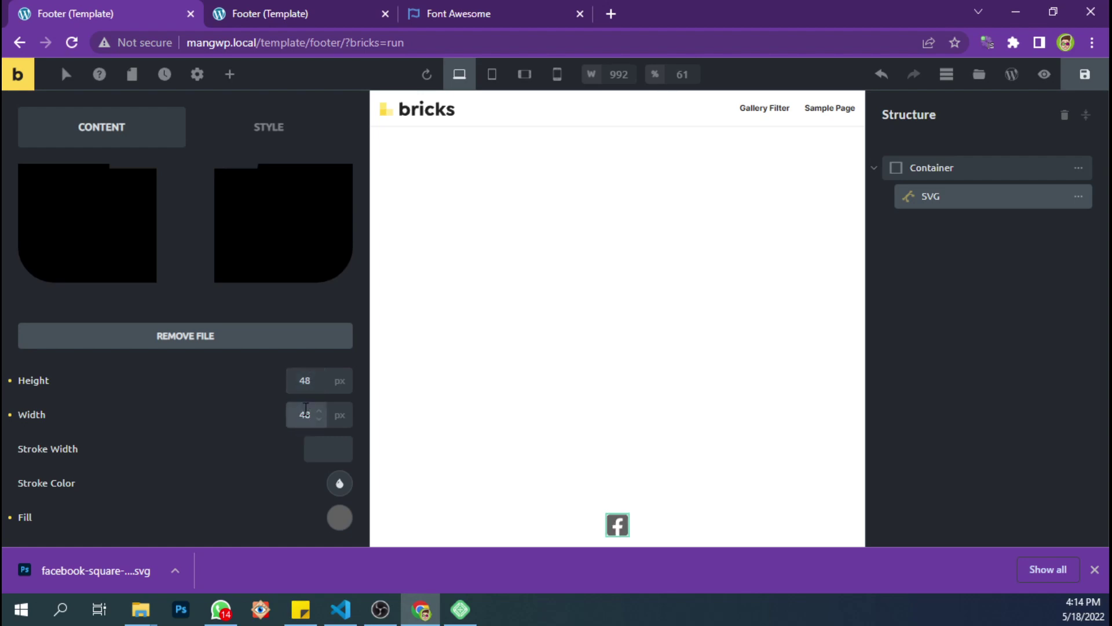
Step: Save the footer template and inspect its front-end page with the browser's developer tools
{"action": "left_click", "coordinate": [1085, 74]}
{"action": "left_click", "coordinate": [302, 14]}
{"action": "key", "text": "F12"}
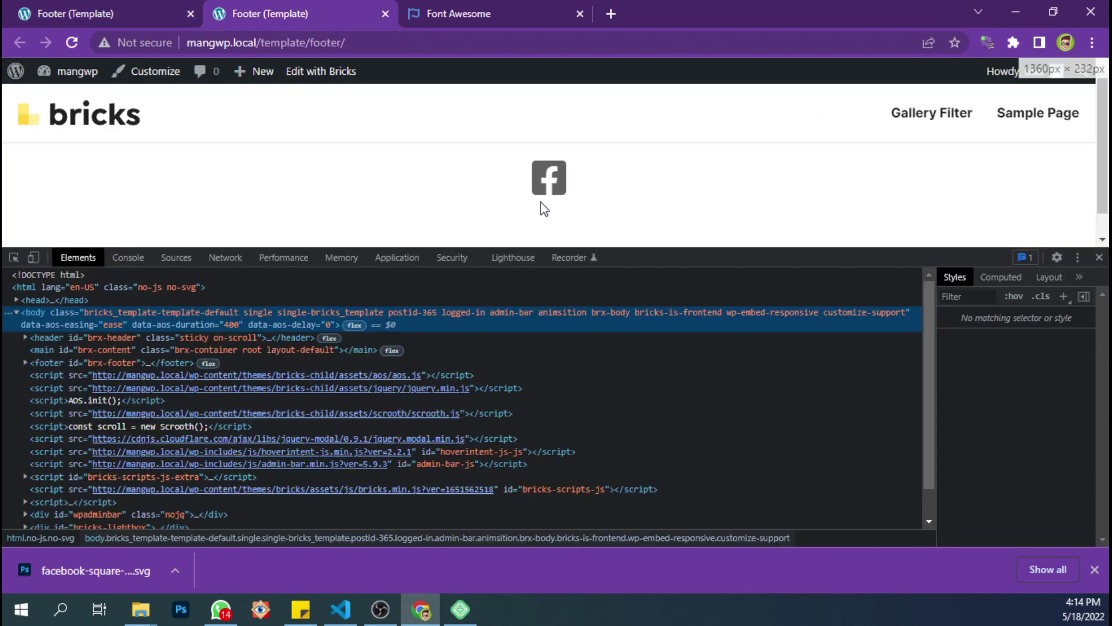
Step: Return to the footer template in the editor, duplicate the Facebook SVG element, and select the copy
{"action": "left_click", "coordinate": [129, 7]}
{"action": "left_click", "coordinate": [1078, 196]}
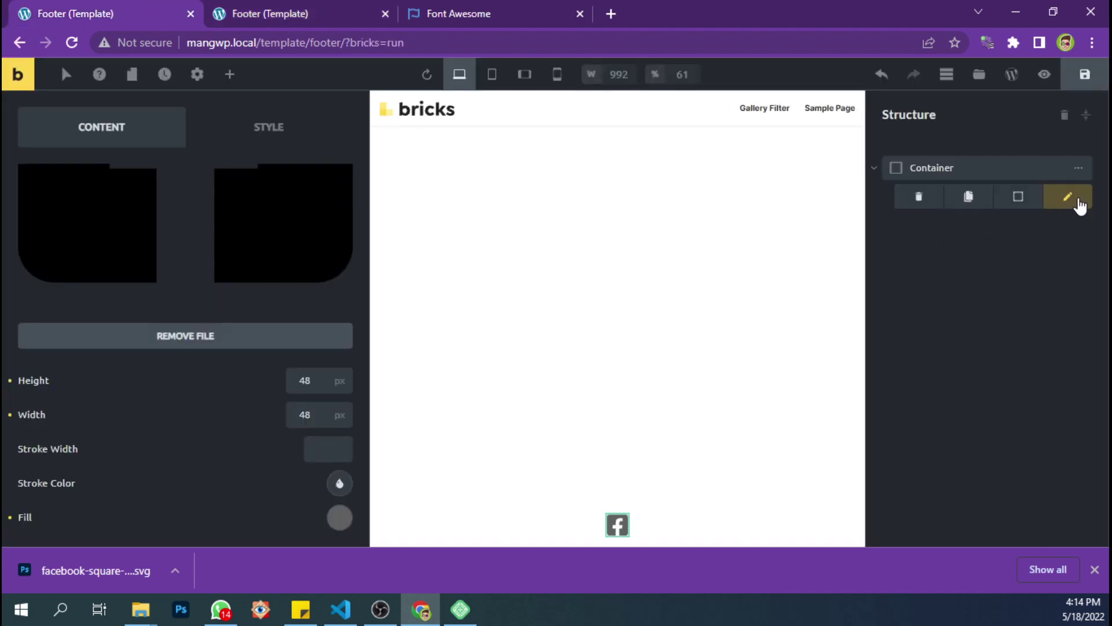
{"action": "left_click", "coordinate": [967, 197]}
{"action": "left_click", "coordinate": [963, 225]}
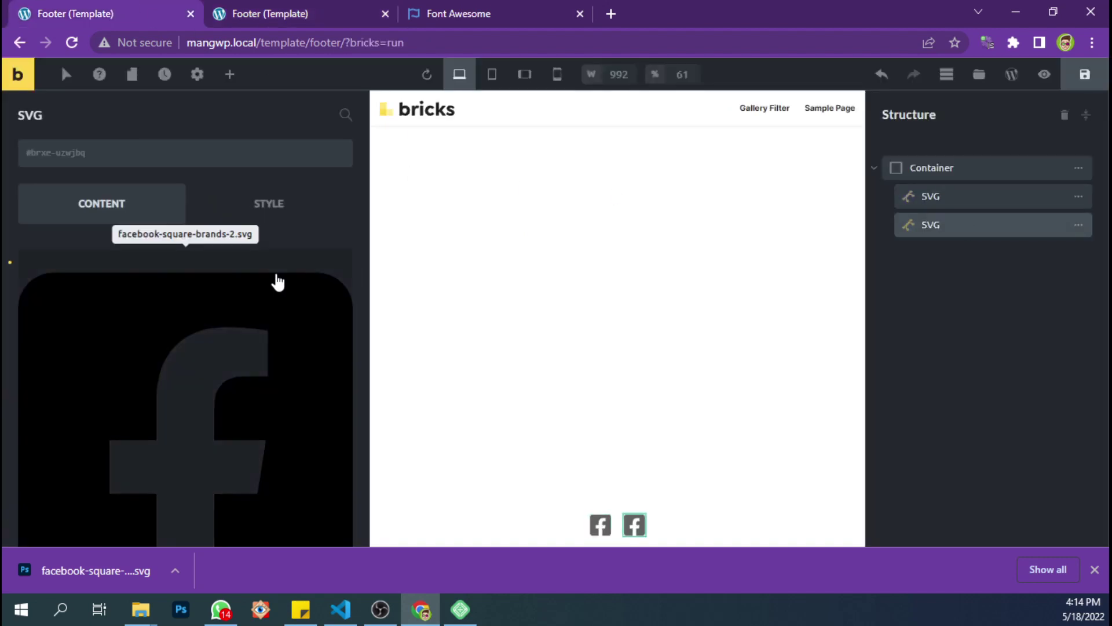
Step: Search the Font Awesome icons for "instagram" and download the instagram-square icon as an SVG file
{"action": "left_click", "coordinate": [466, 18]}
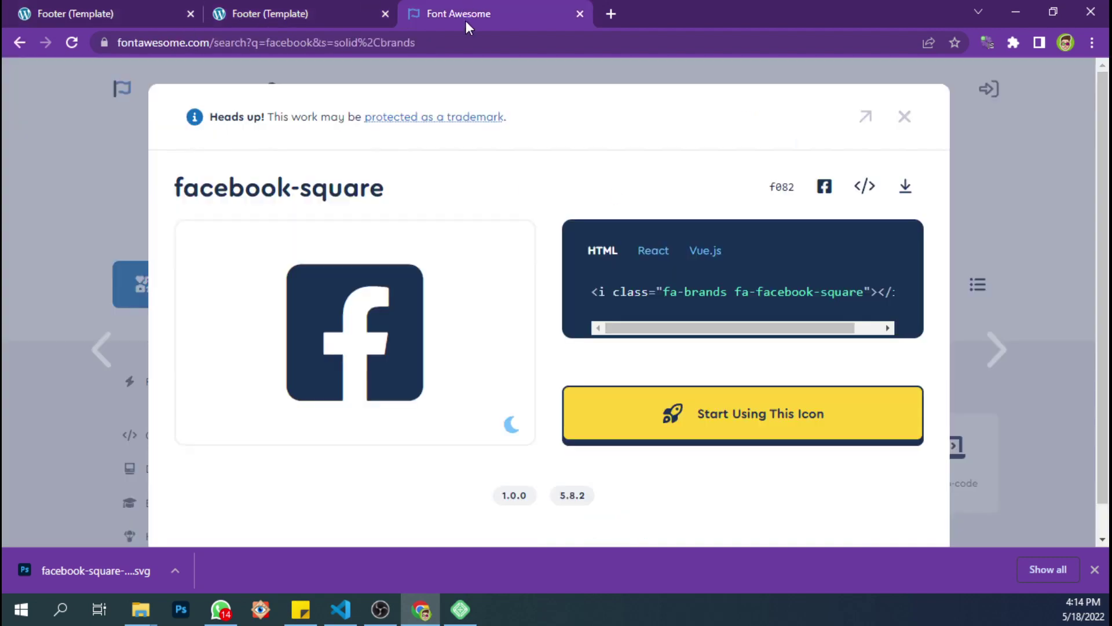
{"action": "left_click", "coordinate": [904, 116]}
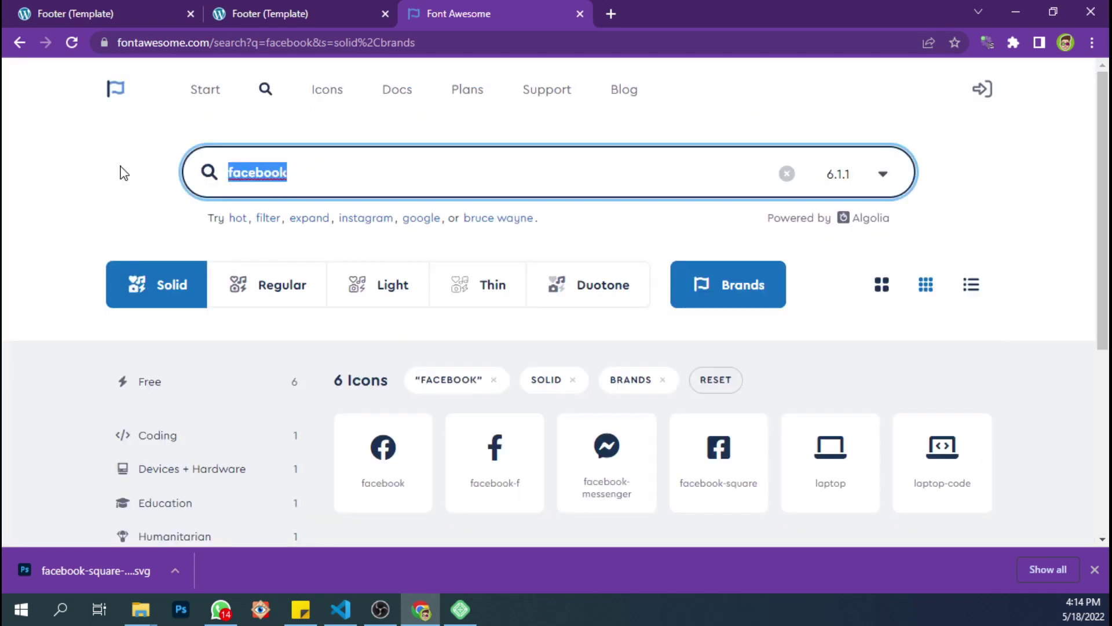
{"action": "key", "text": "F5"}
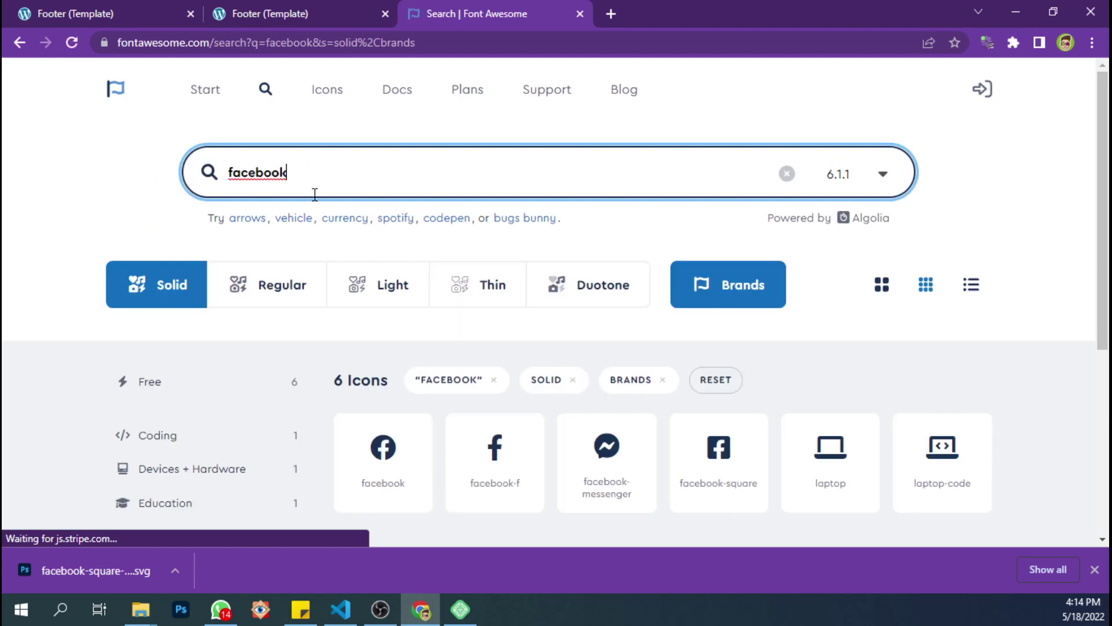
{"action": "left_click_drag", "start_coordinate": [292, 173], "coordinate": [224, 173]}
{"action": "key", "text": "BackSpace"}
{"action": "type", "text": "agram"}
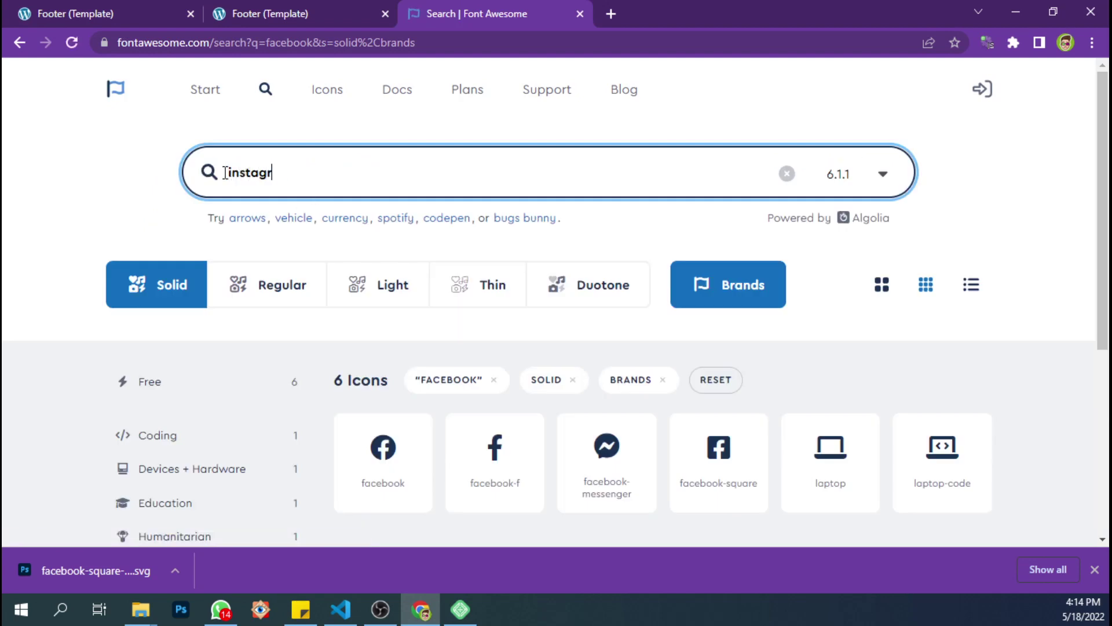
{"action": "left_click", "coordinate": [479, 453]}
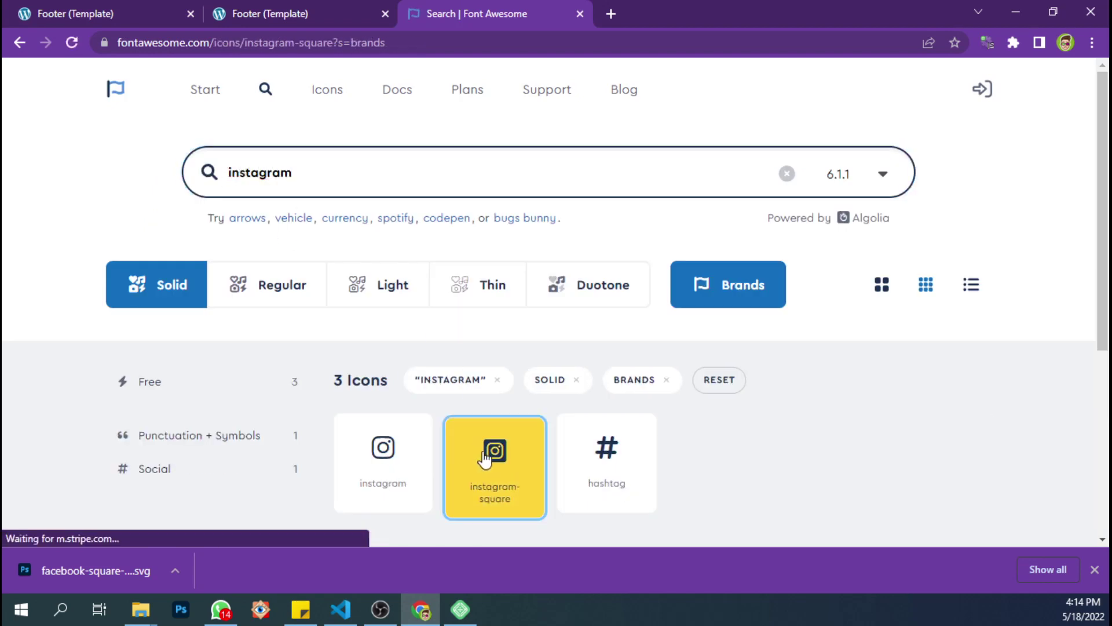
{"action": "left_click", "coordinate": [905, 199]}
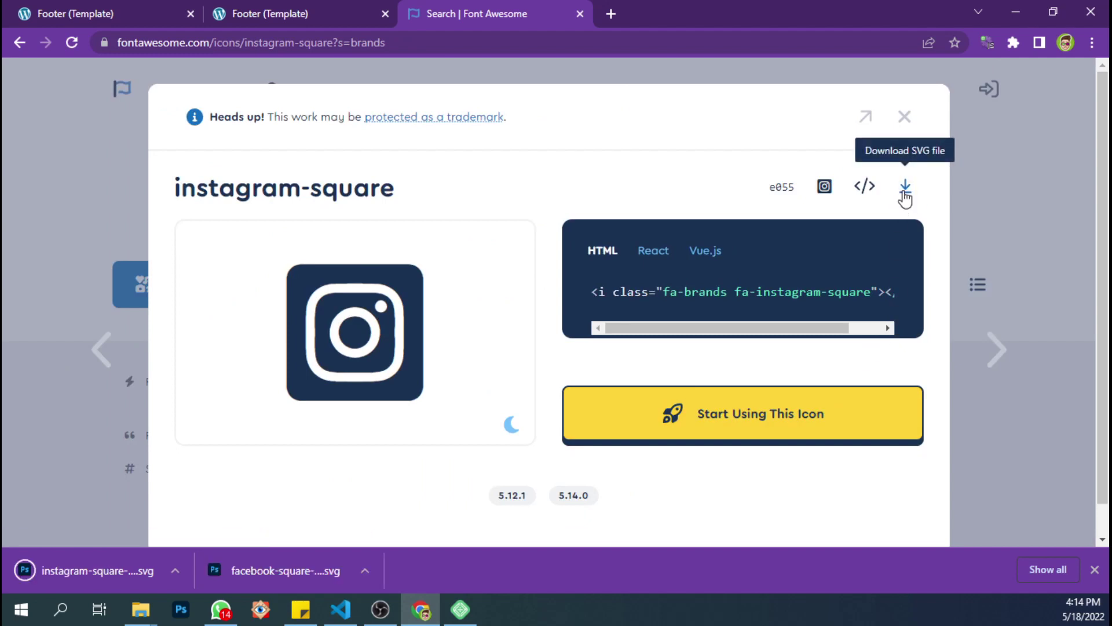
Step: Replace the duplicated element's file with the downloaded instagram-square SVG, then save the template and check its front-end page
{"action": "left_click", "coordinate": [141, 9]}
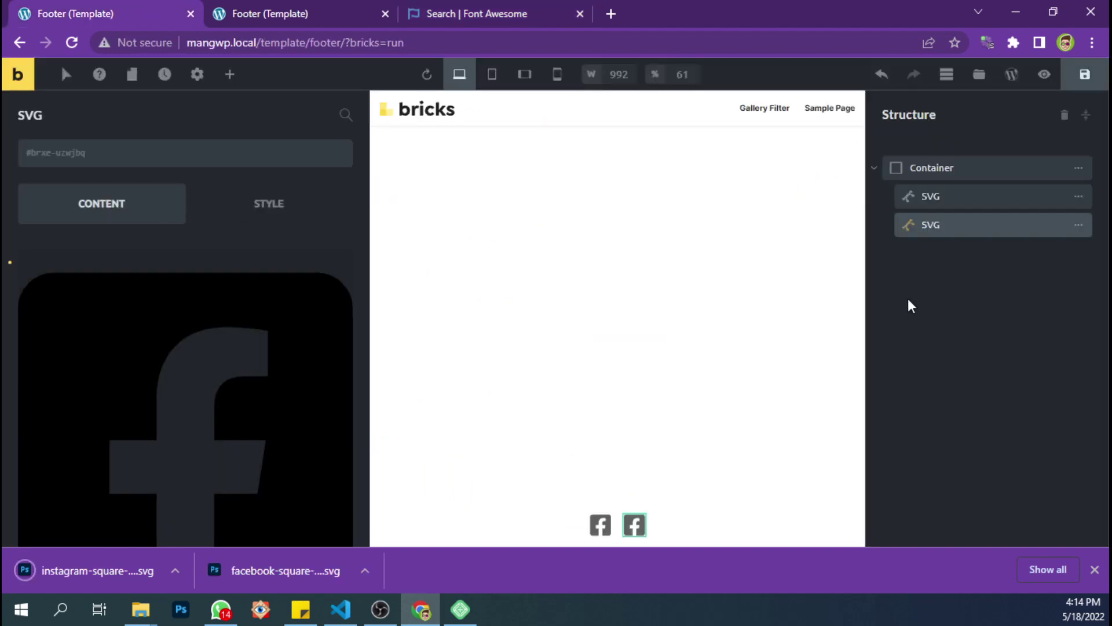
{"action": "scroll", "coordinate": [315, 382], "scroll_direction": "down", "scroll_amount": 3}
{"action": "left_click", "coordinate": [236, 420]}
{"action": "left_click", "coordinate": [247, 321]}
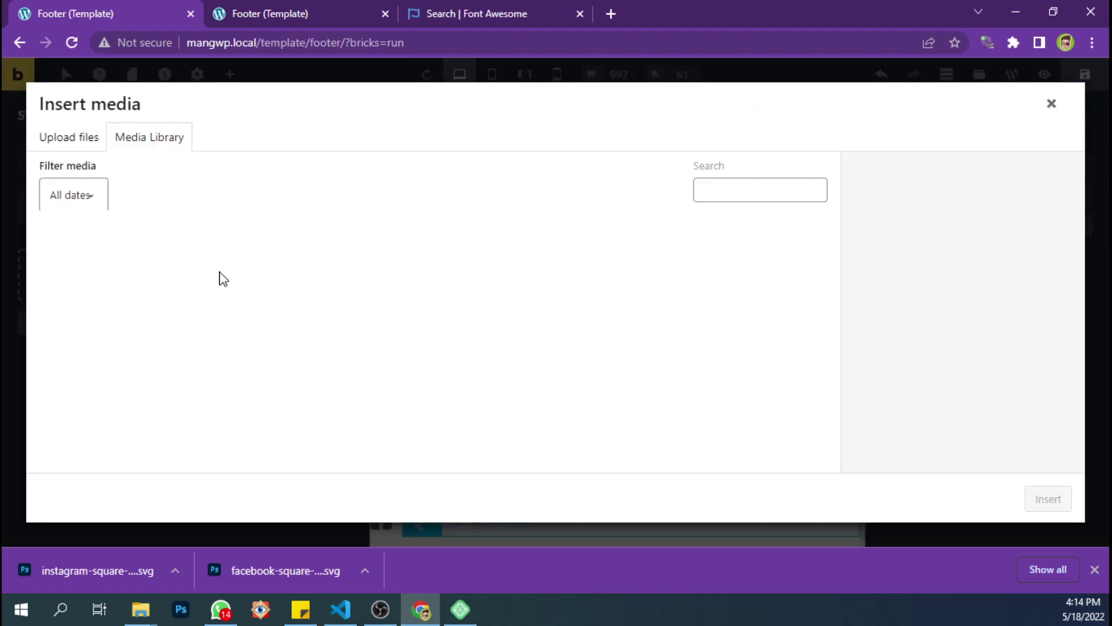
{"action": "left_click_drag", "start_coordinate": [75, 582], "coordinate": [173, 360]}
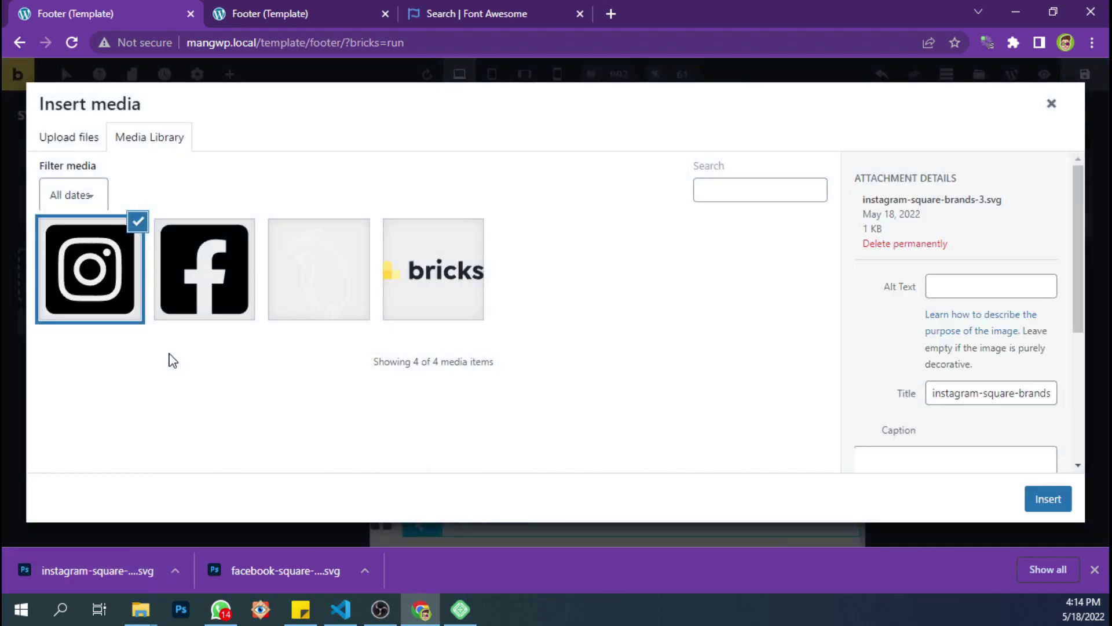
{"action": "left_click", "coordinate": [1063, 502]}
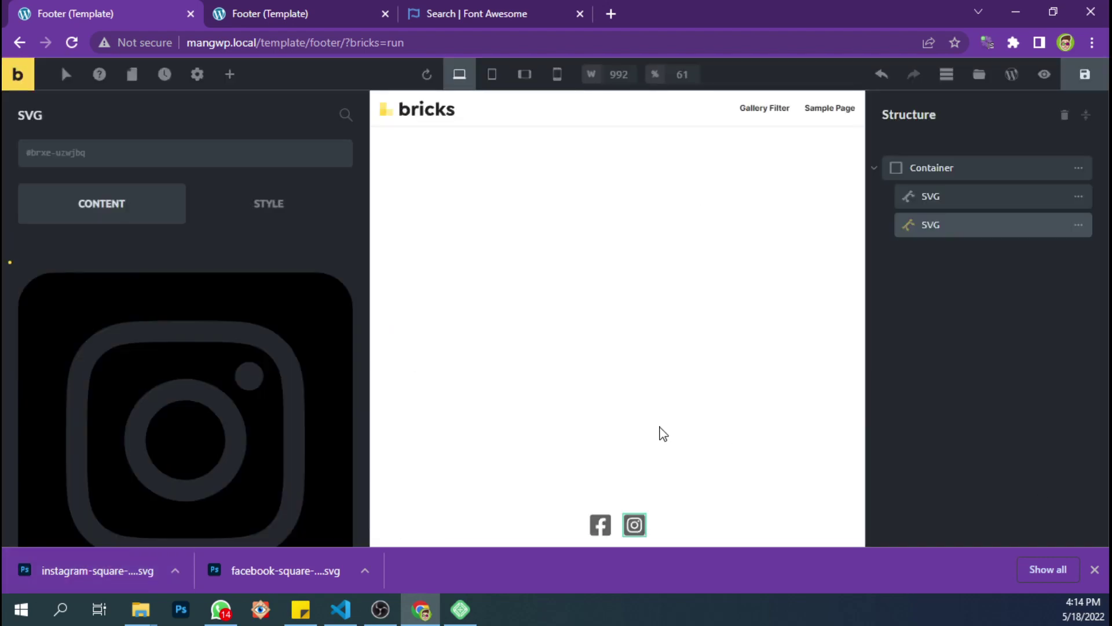
{"action": "left_click", "coordinate": [1085, 74]}
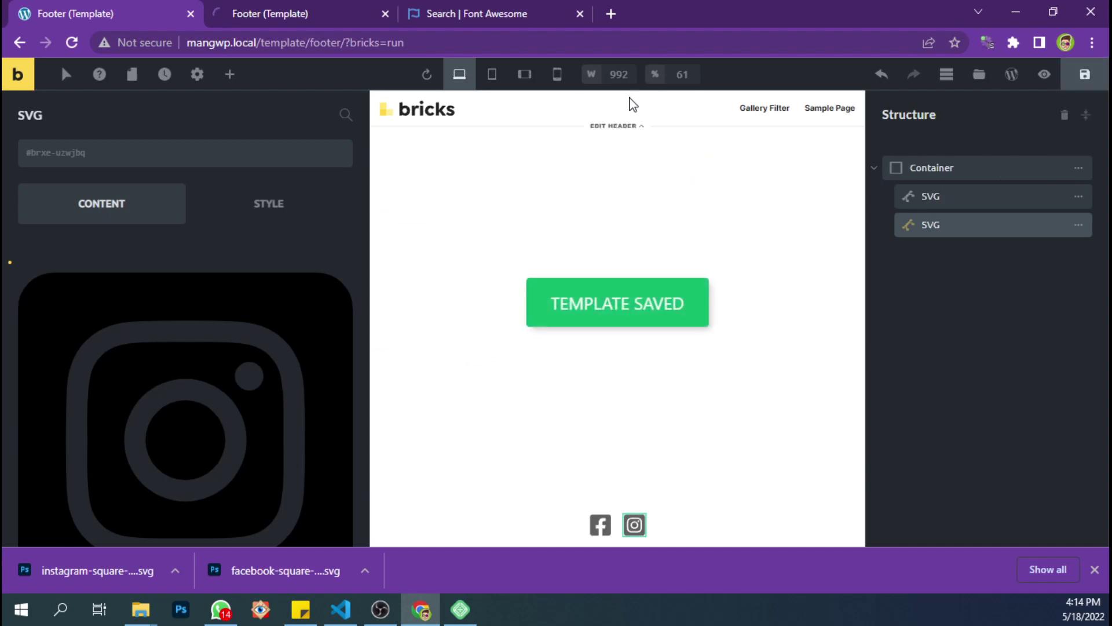
{"action": "left_click", "coordinate": [315, 8]}
Step: Search the Font Awesome icons for "linkedin" and download the linkedin brand icon as an SVG file
{"action": "left_click", "coordinate": [431, 13]}
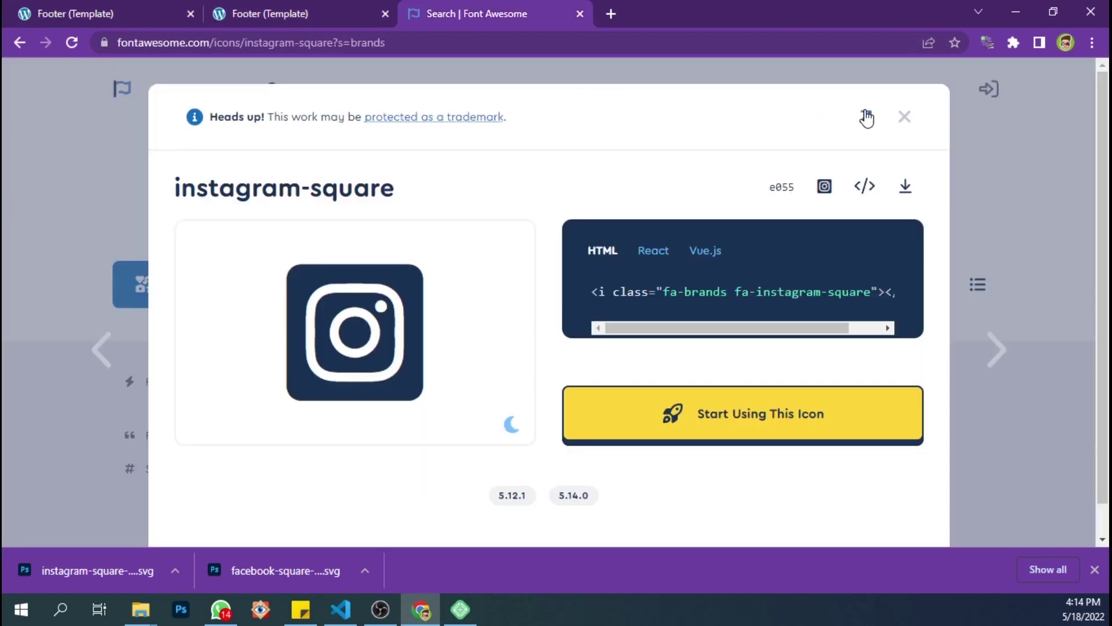
{"action": "left_click", "coordinate": [902, 120]}
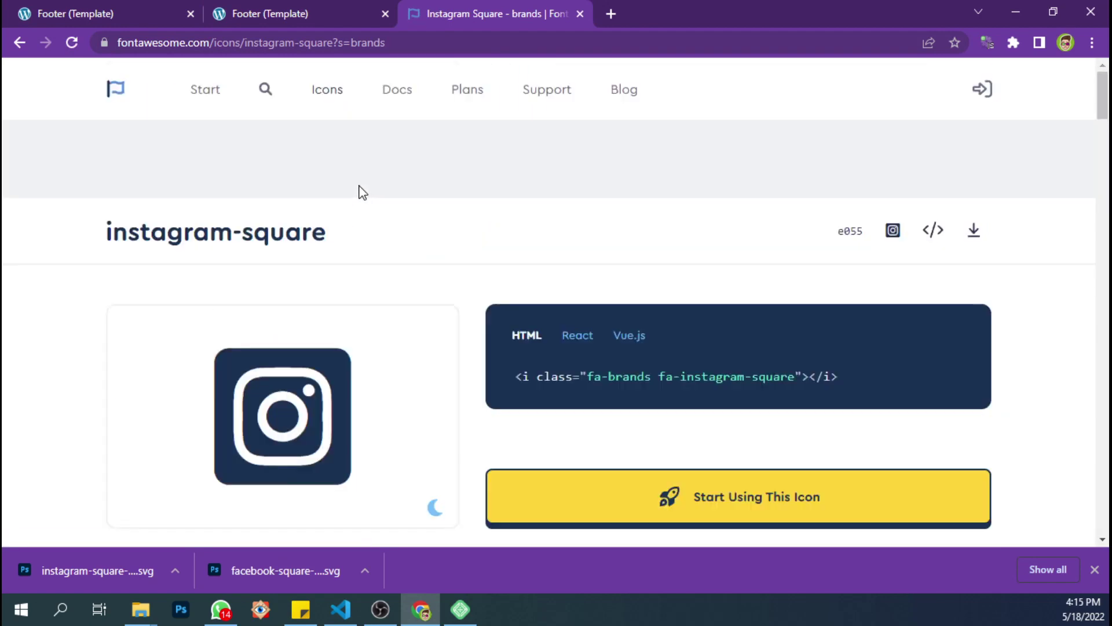
{"action": "left_click", "coordinate": [267, 92]}
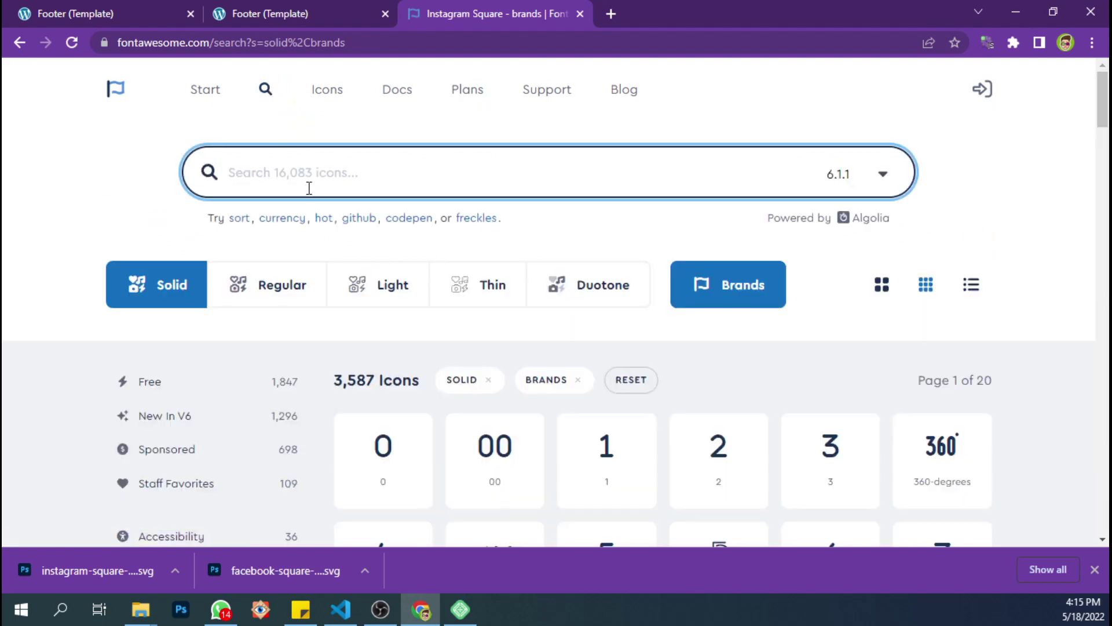
{"action": "type", "text": "linke"}
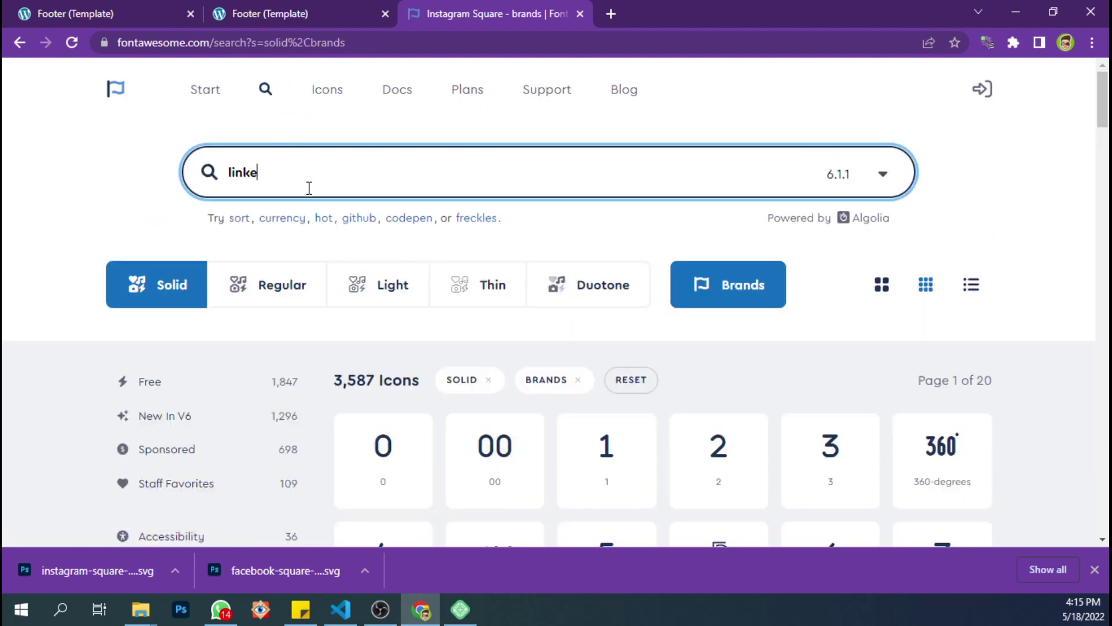
{"action": "type", "text": "i"}
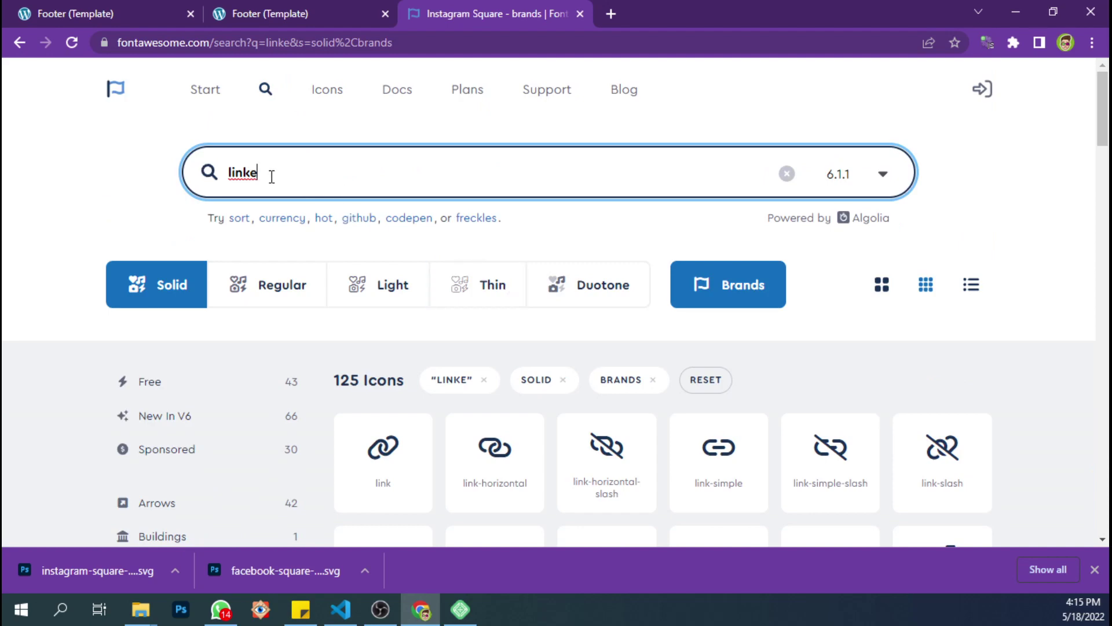
{"action": "key", "text": "BackSpace"}
{"action": "type", "text": "din"}
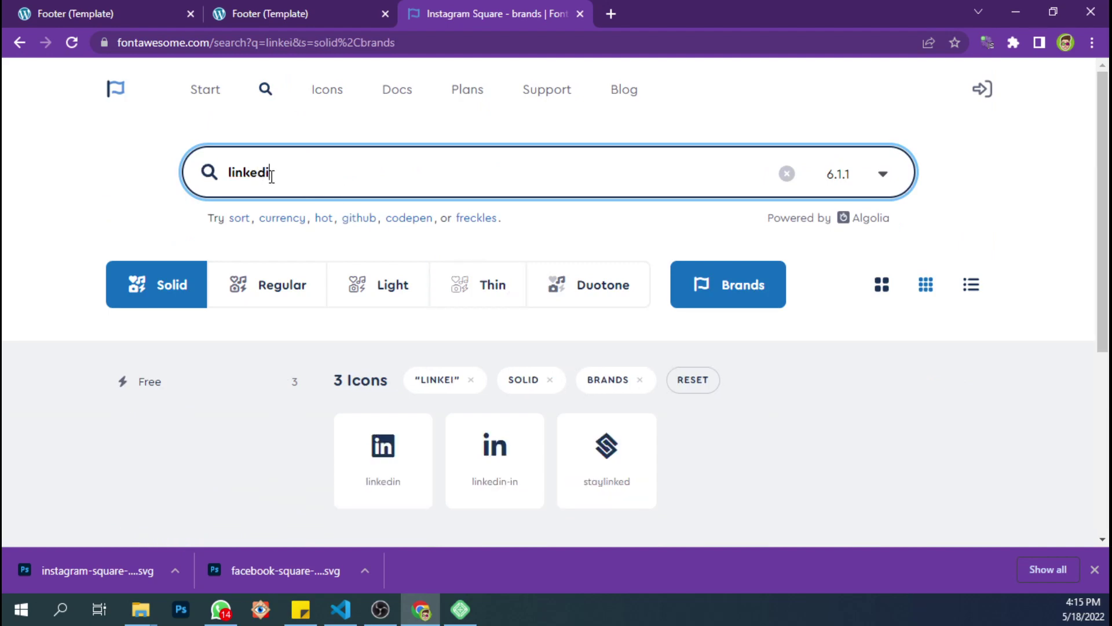
{"action": "left_click", "coordinate": [424, 447]}
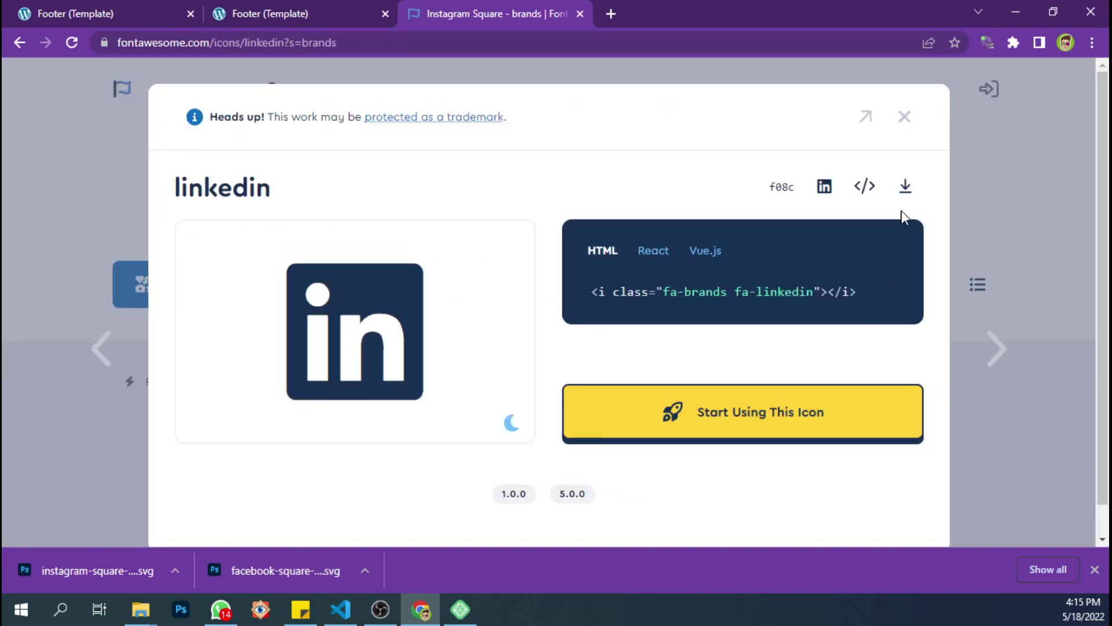
{"action": "left_click", "coordinate": [906, 199]}
Step: Return to the footer template in the editor and duplicate the Instagram SVG element
{"action": "left_click", "coordinate": [157, 6]}
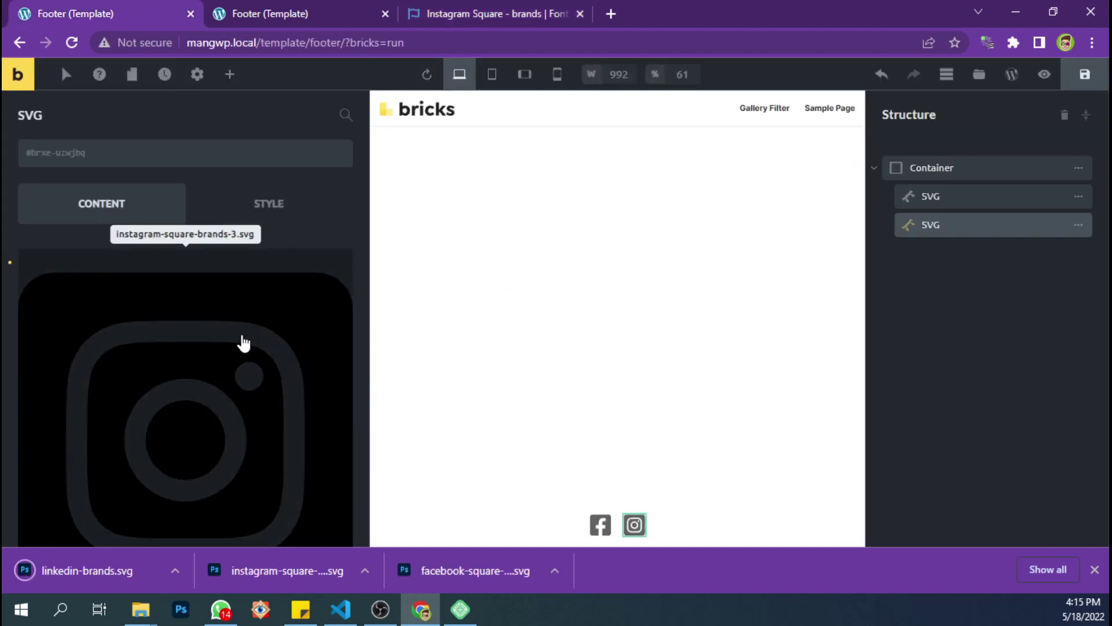
{"action": "scroll", "coordinate": [222, 394], "scroll_direction": "down", "scroll_amount": 2}
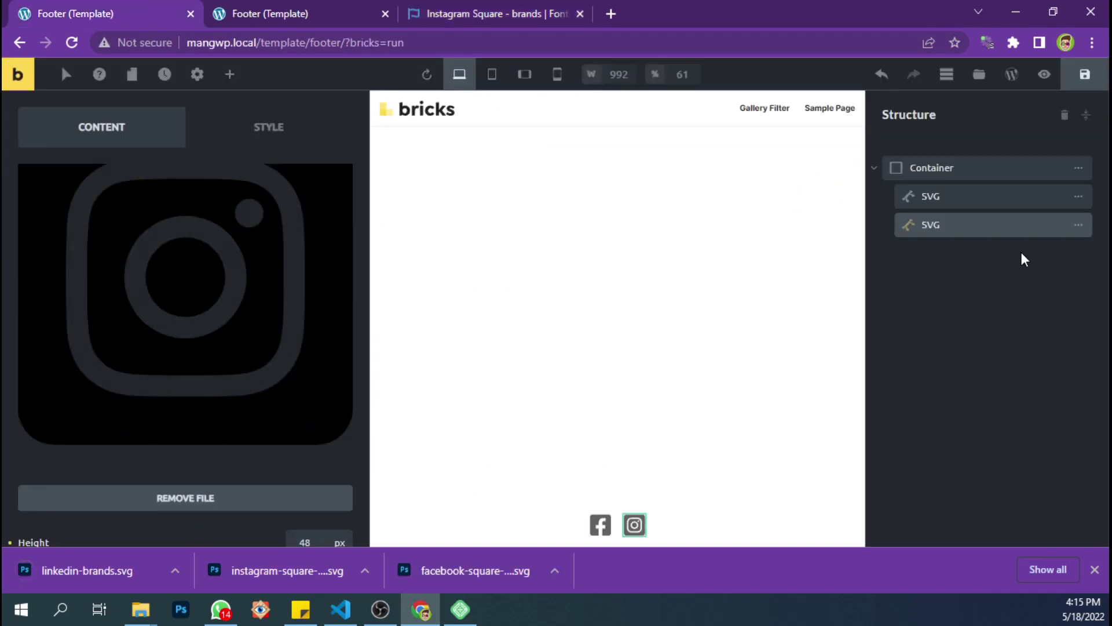
{"action": "left_click", "coordinate": [1078, 226]}
{"action": "left_click", "coordinate": [968, 226]}
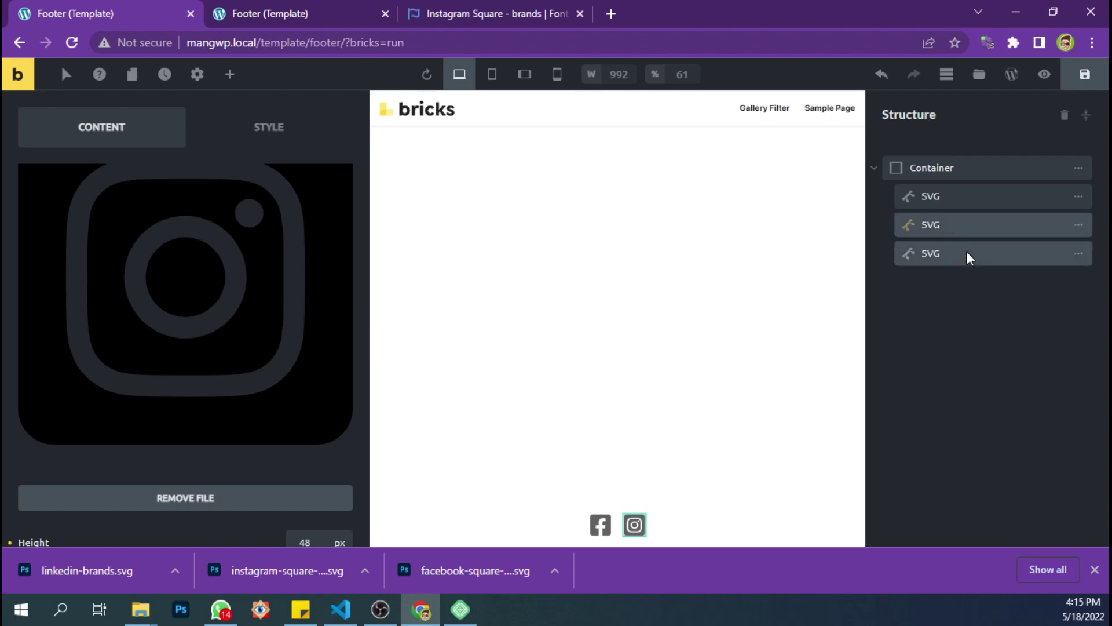
Step: Replace the copied element's file with the downloaded linkedin-brands.svg, then duplicate the LinkedIn SVG element
{"action": "scroll", "coordinate": [281, 315], "scroll_direction": "down", "scroll_amount": 3}
{"action": "left_click", "coordinate": [215, 414]}
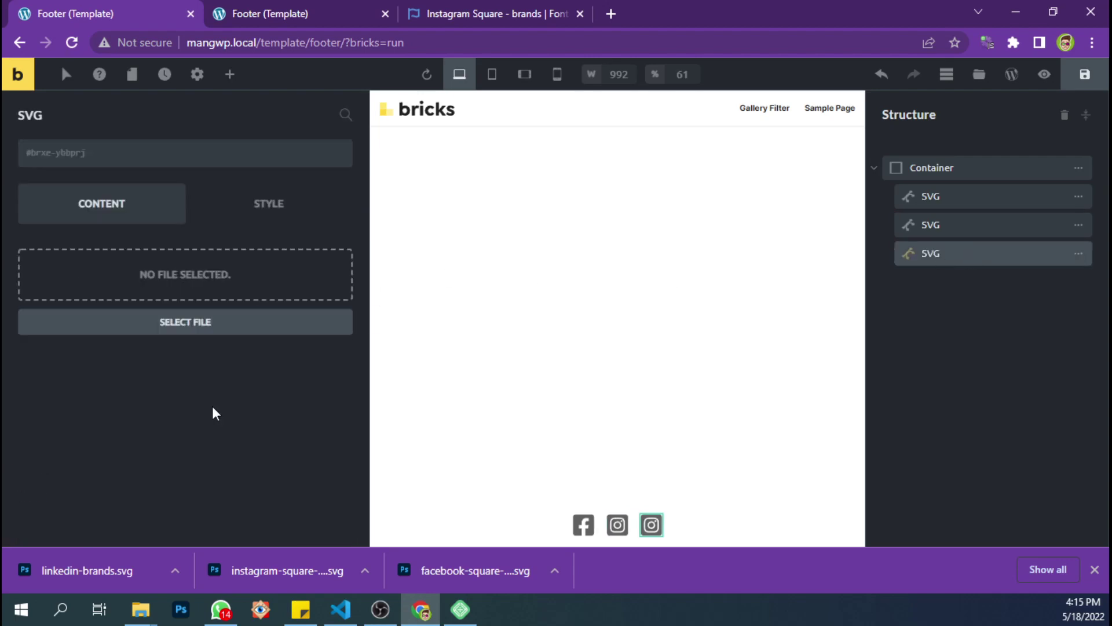
{"action": "left_click", "coordinate": [193, 294]}
{"action": "left_click_drag", "start_coordinate": [112, 567], "coordinate": [190, 367]}
{"action": "left_click", "coordinate": [1042, 499]}
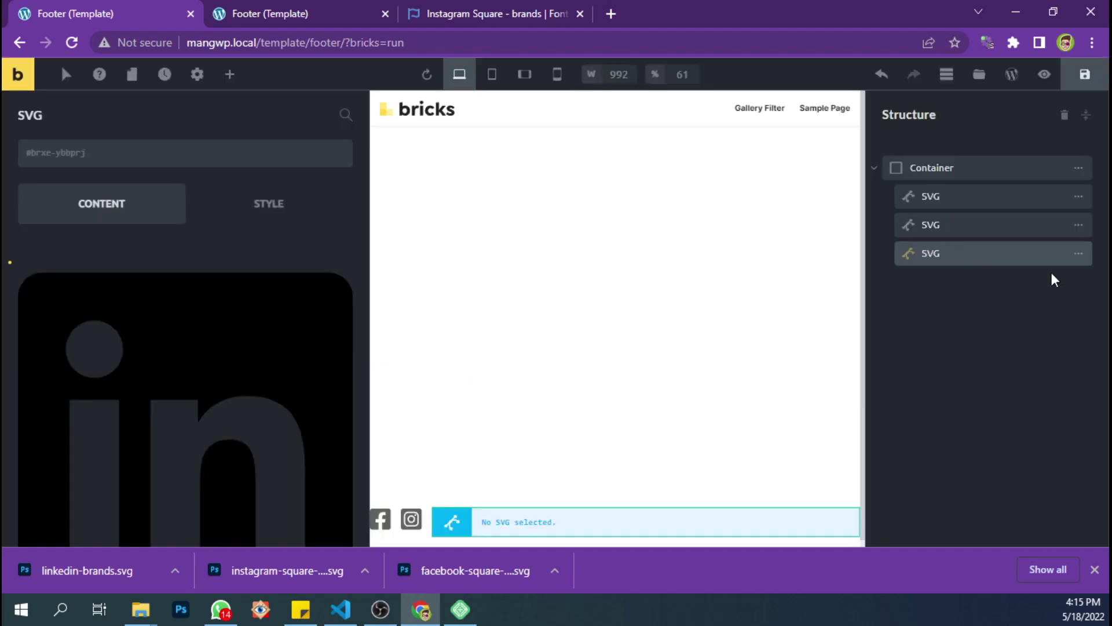
{"action": "left_click", "coordinate": [969, 254]}
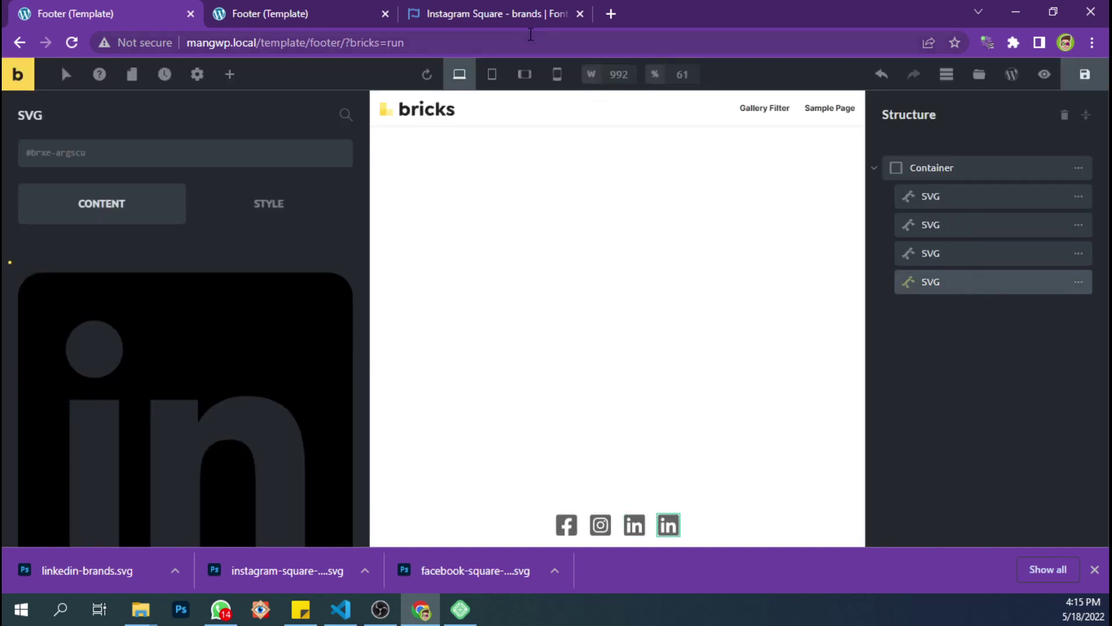
Step: Search the Font Awesome icons for "youtu" and download the youtube brand icon as an SVG file
{"action": "left_click", "coordinate": [350, 8]}
{"action": "left_click", "coordinate": [408, 8]}
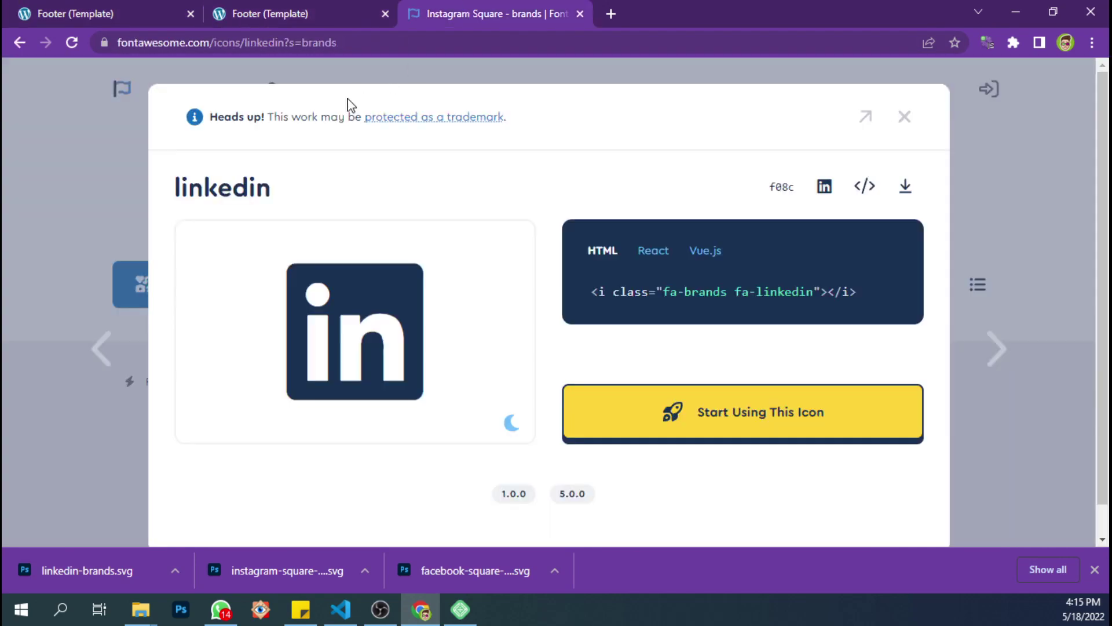
{"action": "left_click", "coordinate": [905, 116]}
{"action": "key", "text": "F5"}
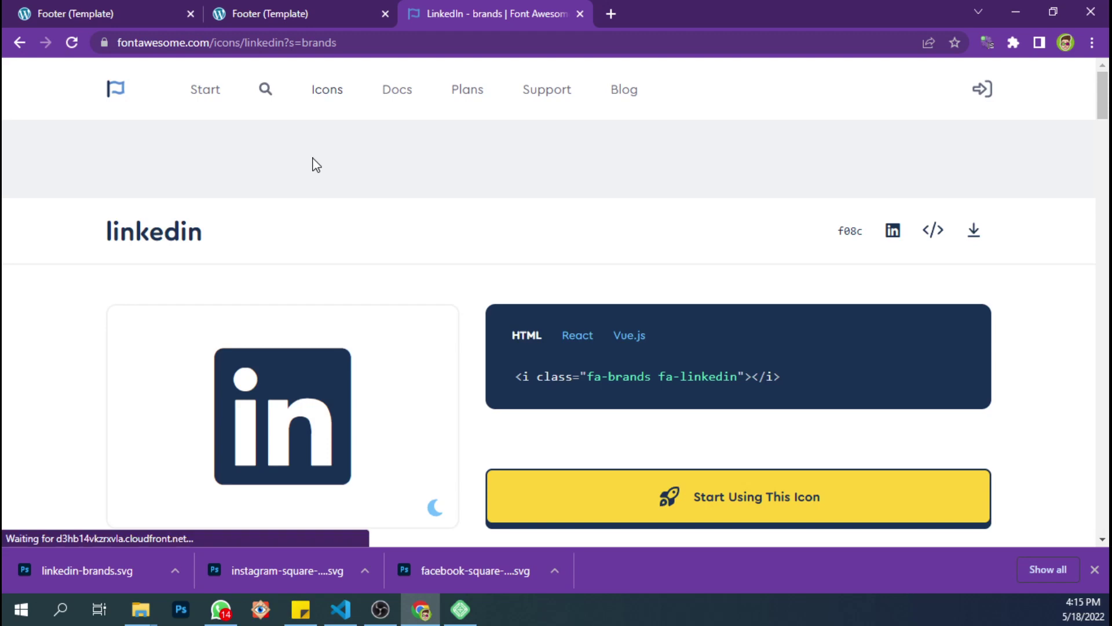
{"action": "left_click", "coordinate": [267, 91]}
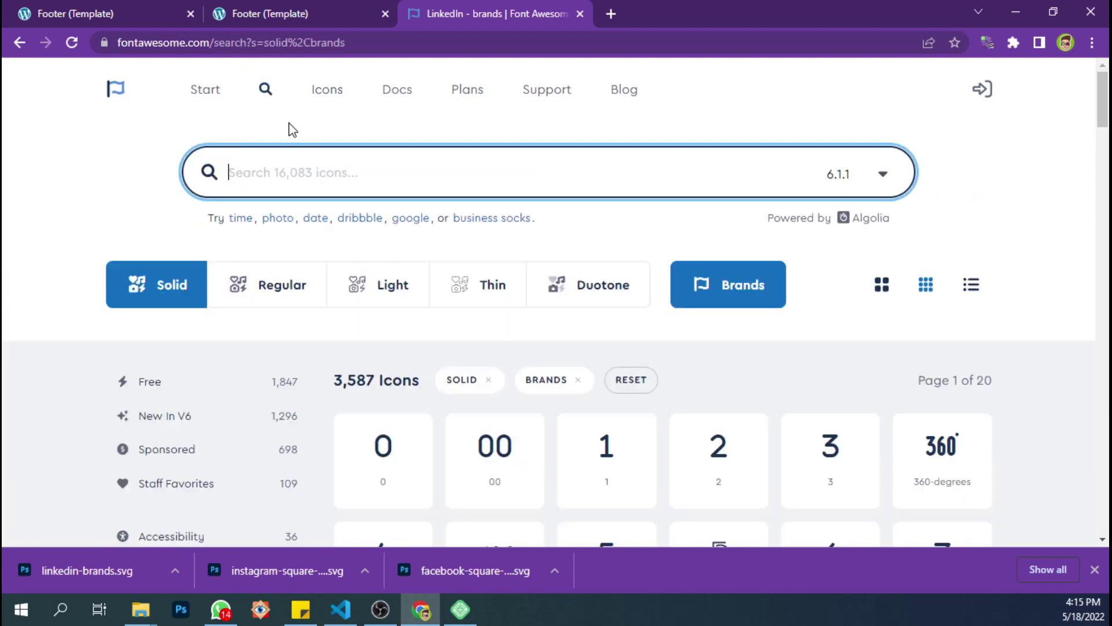
{"action": "type", "text": "youtu"}
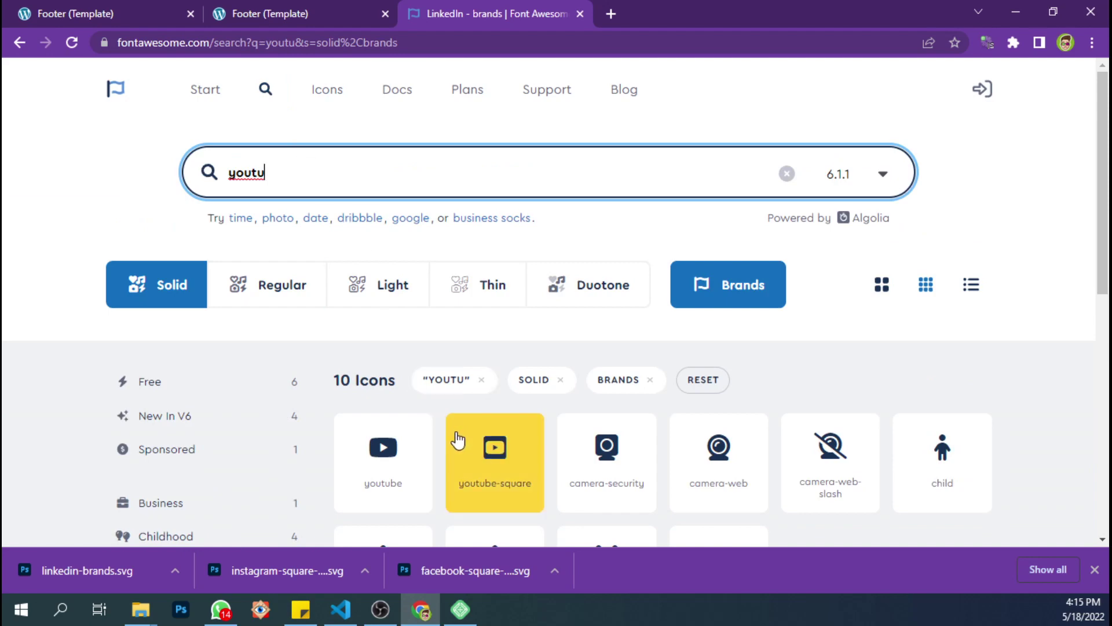
{"action": "scroll", "coordinate": [440, 417], "scroll_direction": "down", "scroll_amount": 1}
{"action": "left_click", "coordinate": [409, 380]}
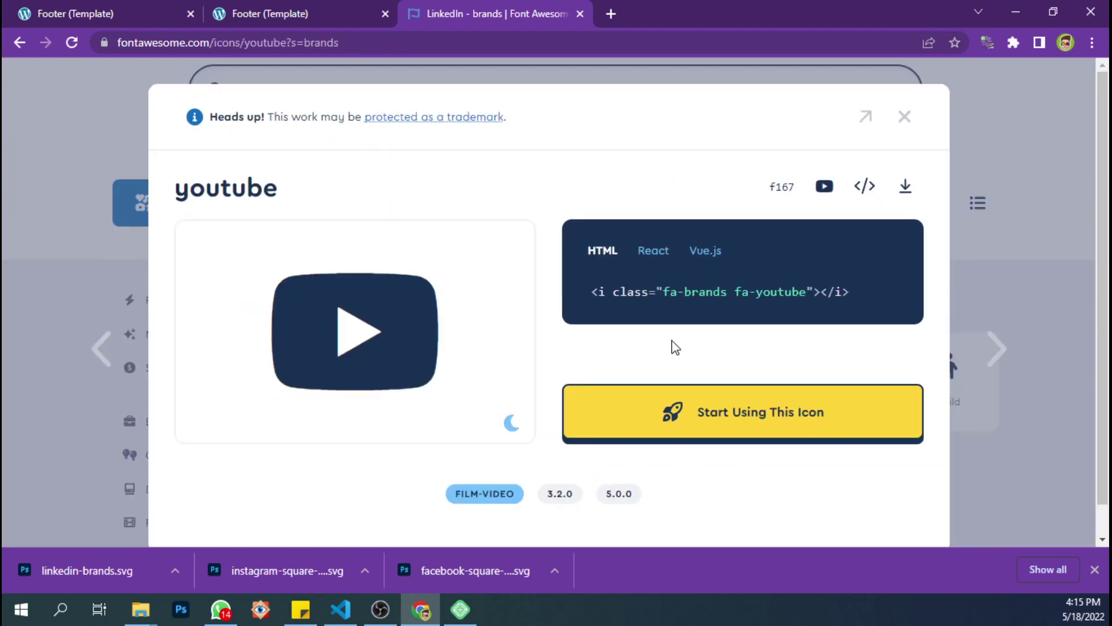
{"action": "left_click", "coordinate": [906, 189]}
Step: Replace the file of the duplicated LinkedIn element with the downloaded youtube-brands.svg and save the footer template
{"action": "left_click", "coordinate": [148, 8]}
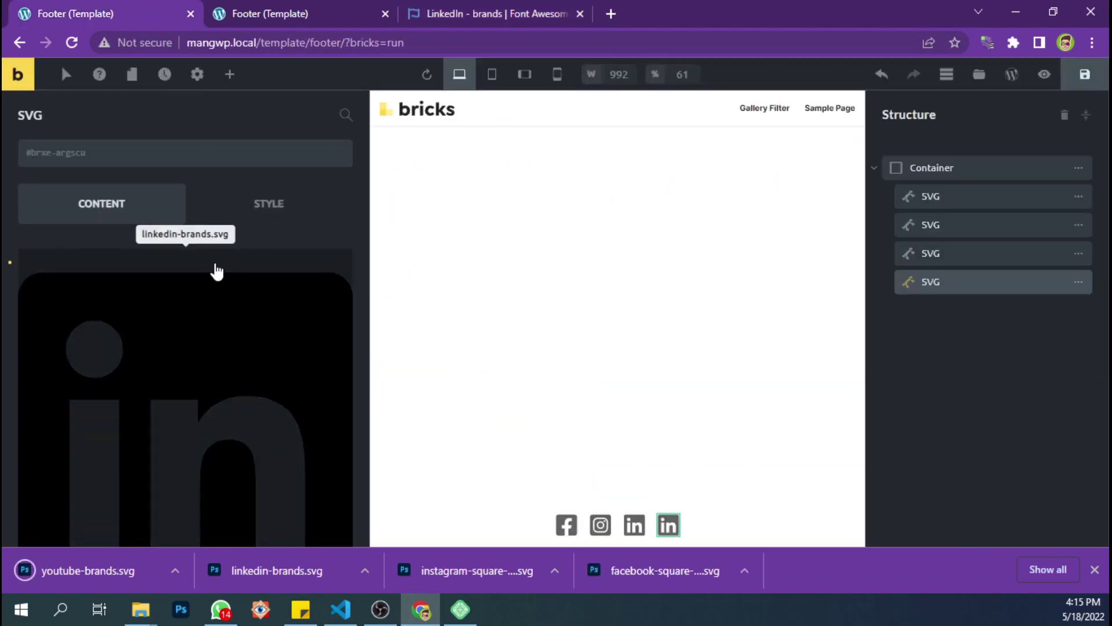
{"action": "scroll", "coordinate": [154, 372], "scroll_direction": "down", "scroll_amount": 1}
{"action": "left_click", "coordinate": [173, 347]}
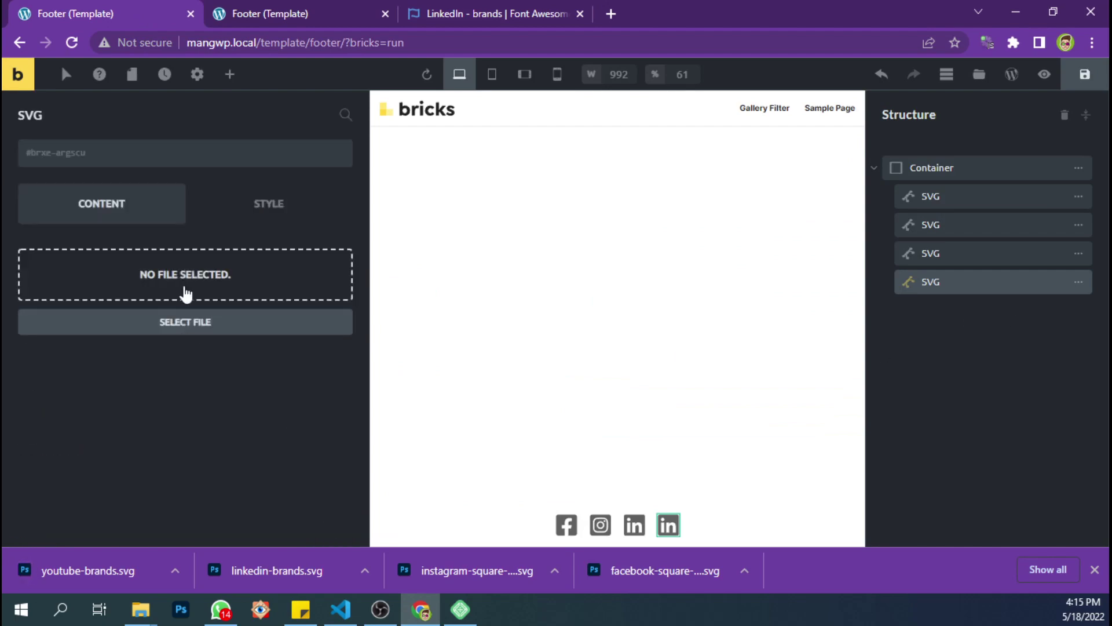
{"action": "left_click", "coordinate": [183, 293]}
{"action": "left_click_drag", "start_coordinate": [87, 571], "coordinate": [234, 342]}
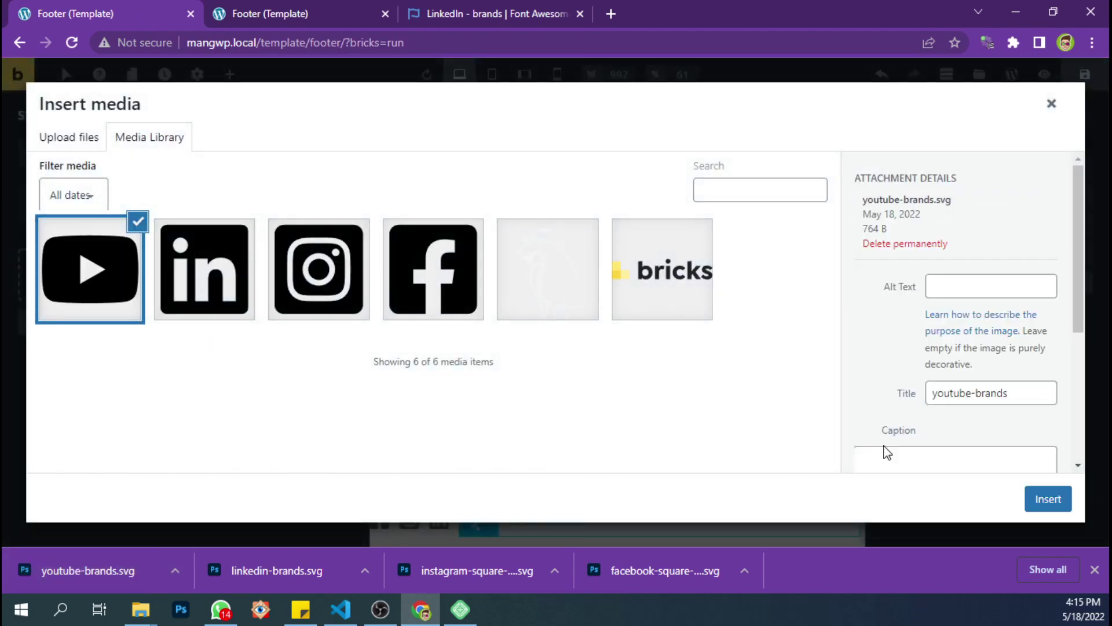
{"action": "left_click", "coordinate": [1049, 500]}
{"action": "left_click", "coordinate": [1084, 81]}
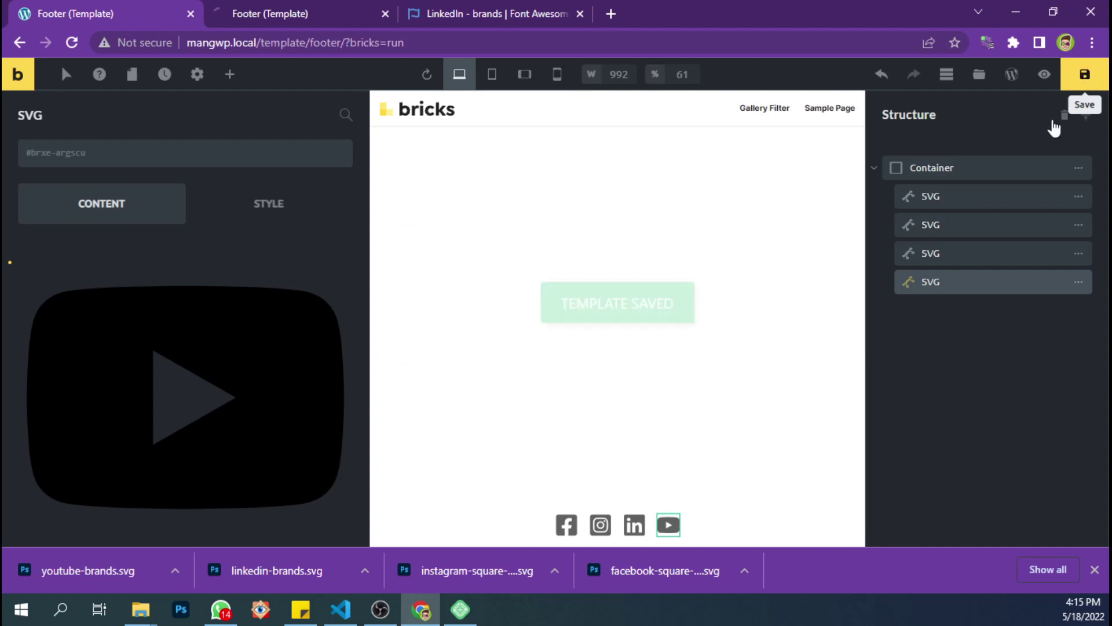
Step: Reload the footer's front-end page and examine its network requests sorted by size in the developer tools
{"action": "left_click", "coordinate": [298, 12]}
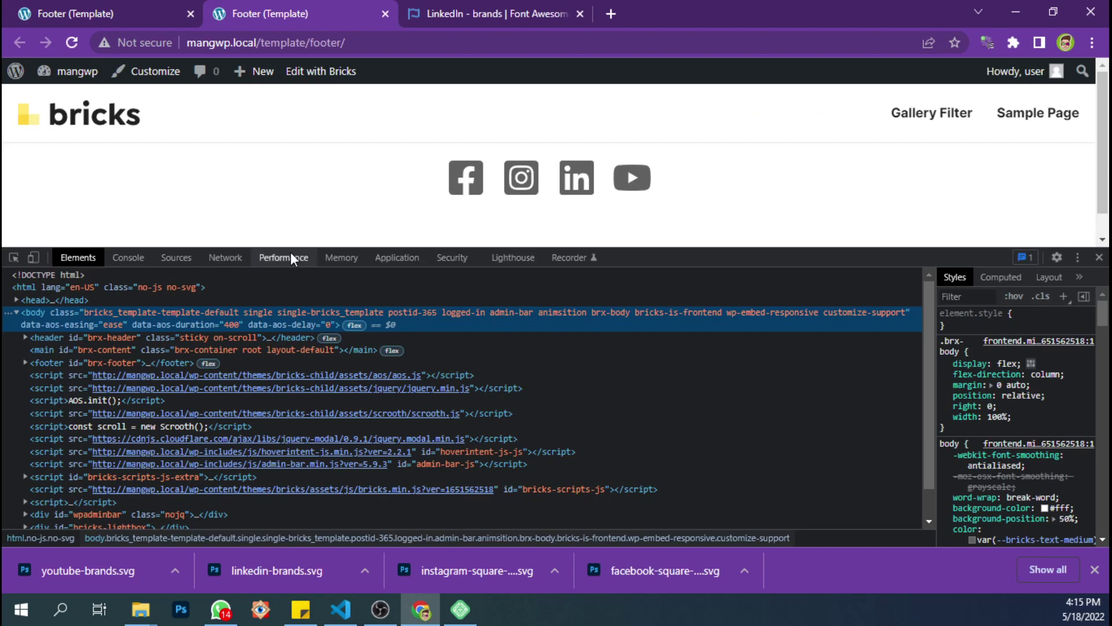
{"action": "left_click", "coordinate": [240, 256]}
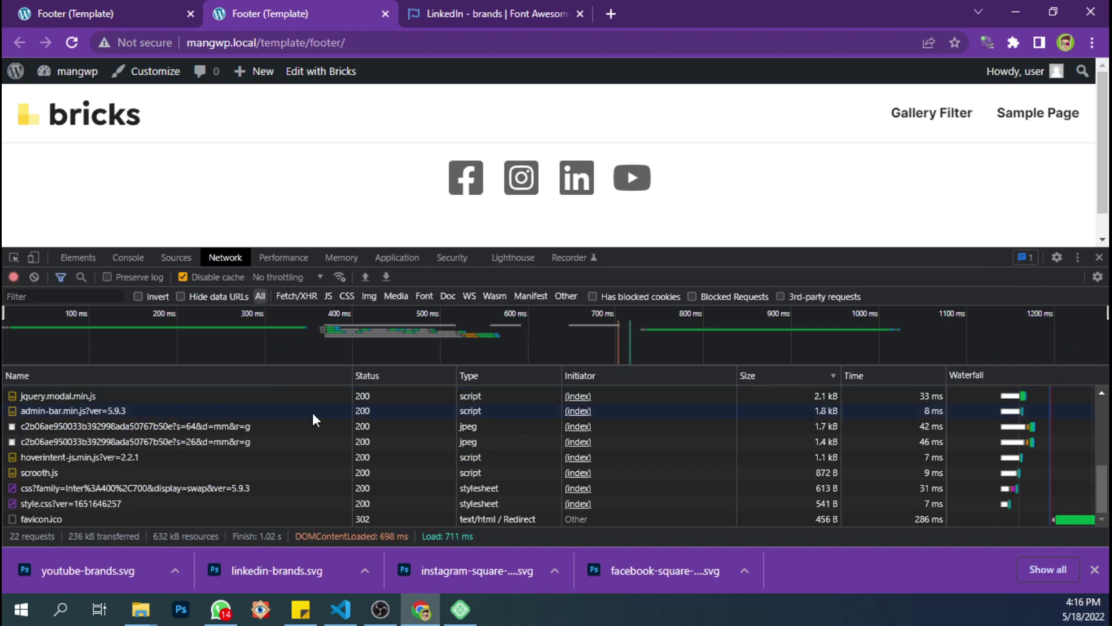
{"action": "key", "text": "ctrl+r"}
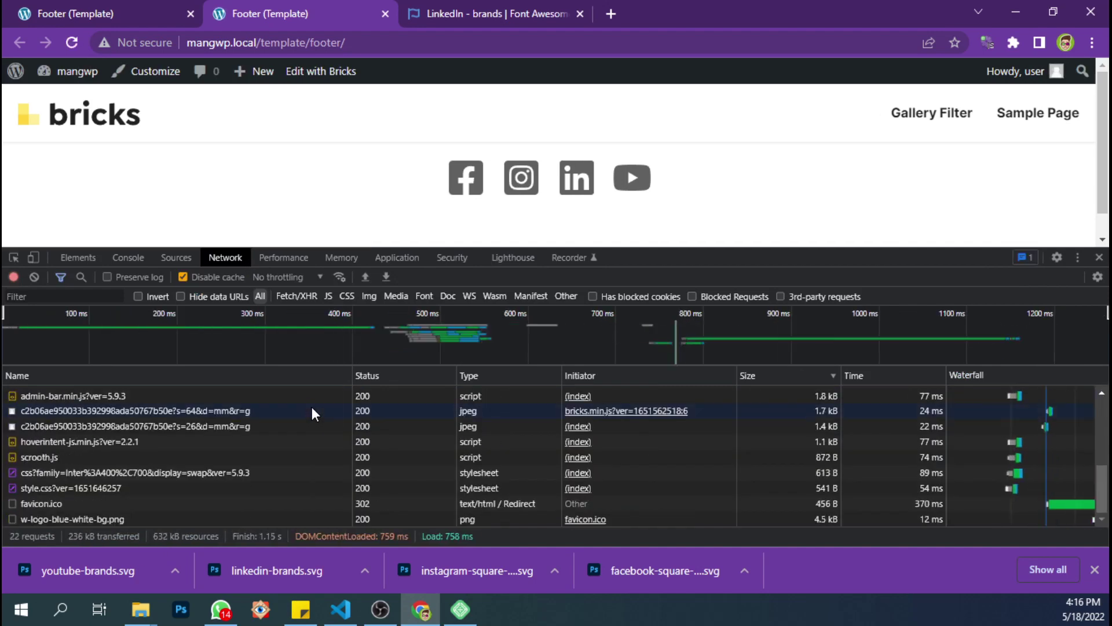
{"action": "scroll", "coordinate": [312, 407], "scroll_direction": "up", "scroll_amount": 5}
{"action": "left_click", "coordinate": [768, 392]}
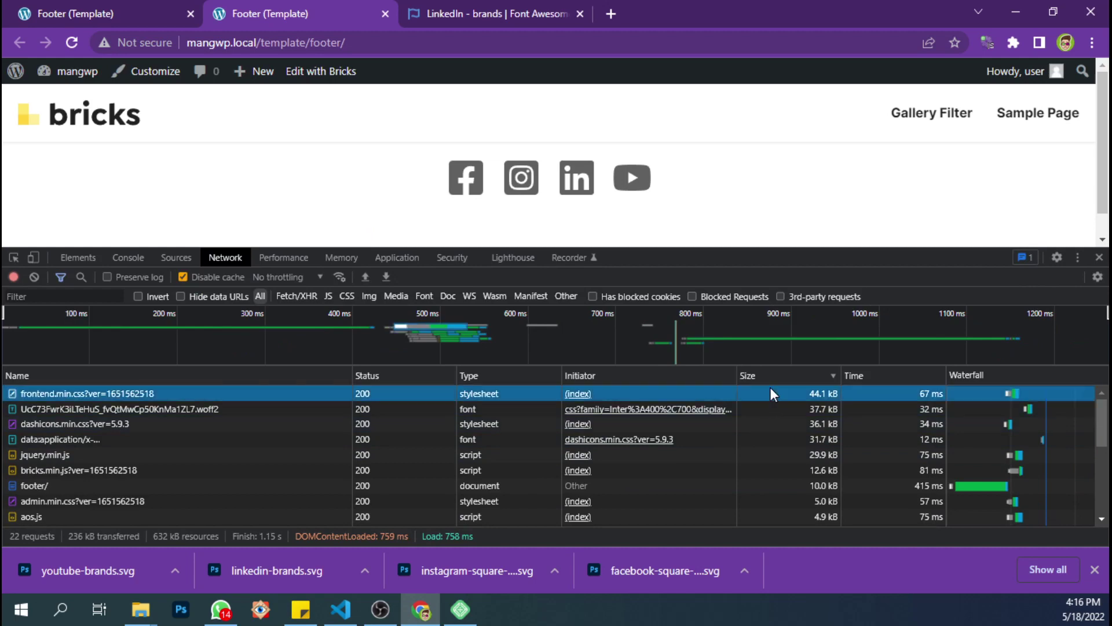
{"action": "left_click", "coordinate": [777, 378]}
{"action": "left_click", "coordinate": [777, 377]}
Step: Show youtube-brands.svg in its download folder and check the file sizes of the YouTube and LinkedIn SVGs
{"action": "left_click", "coordinate": [180, 573]}
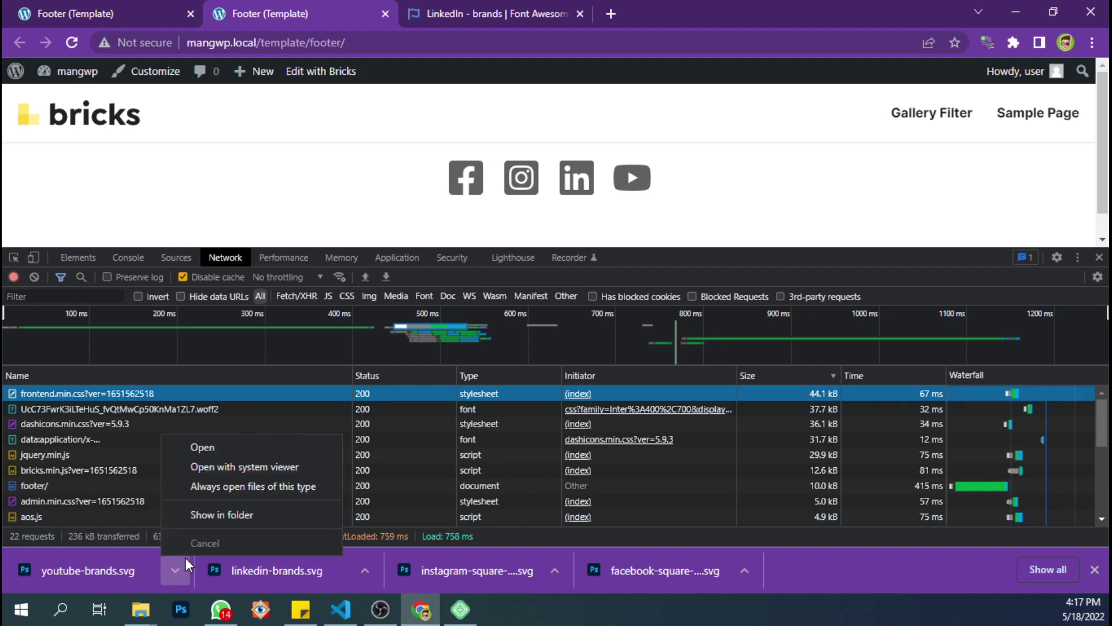
{"action": "left_click", "coordinate": [203, 517]}
{"action": "left_click", "coordinate": [133, 182]}
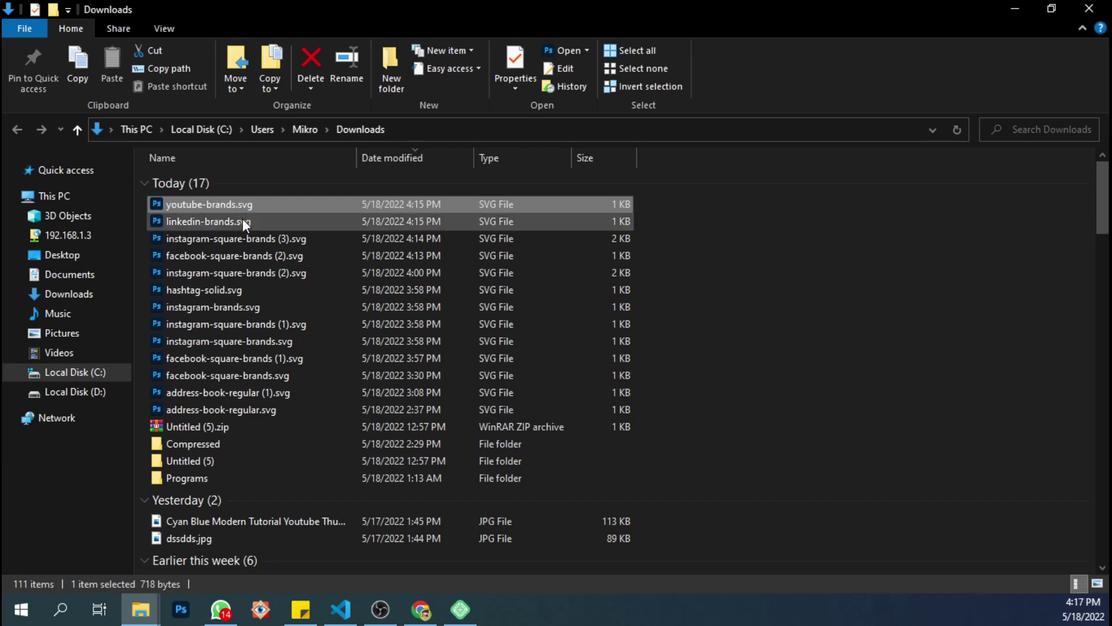
{"action": "left_click", "coordinate": [242, 218]}
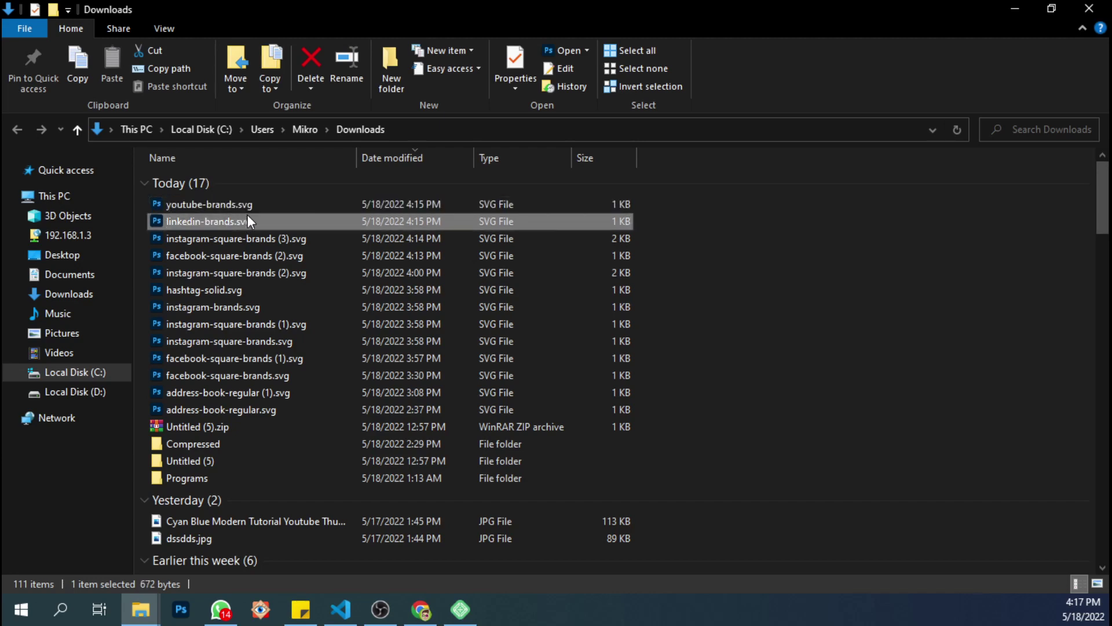
{"action": "left_click", "coordinate": [1013, 9]}
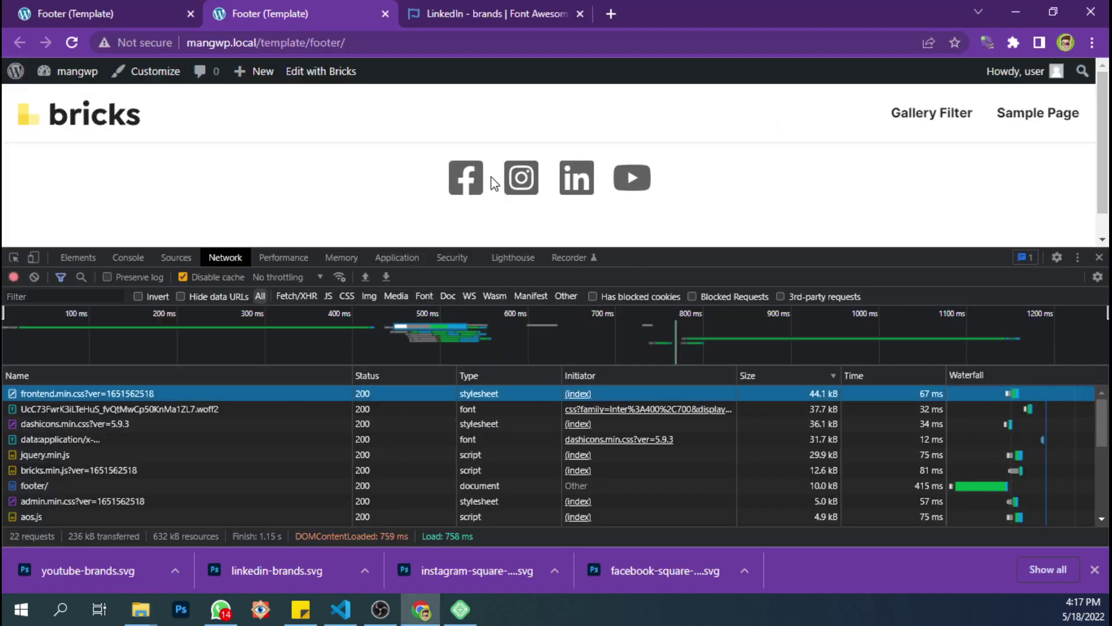